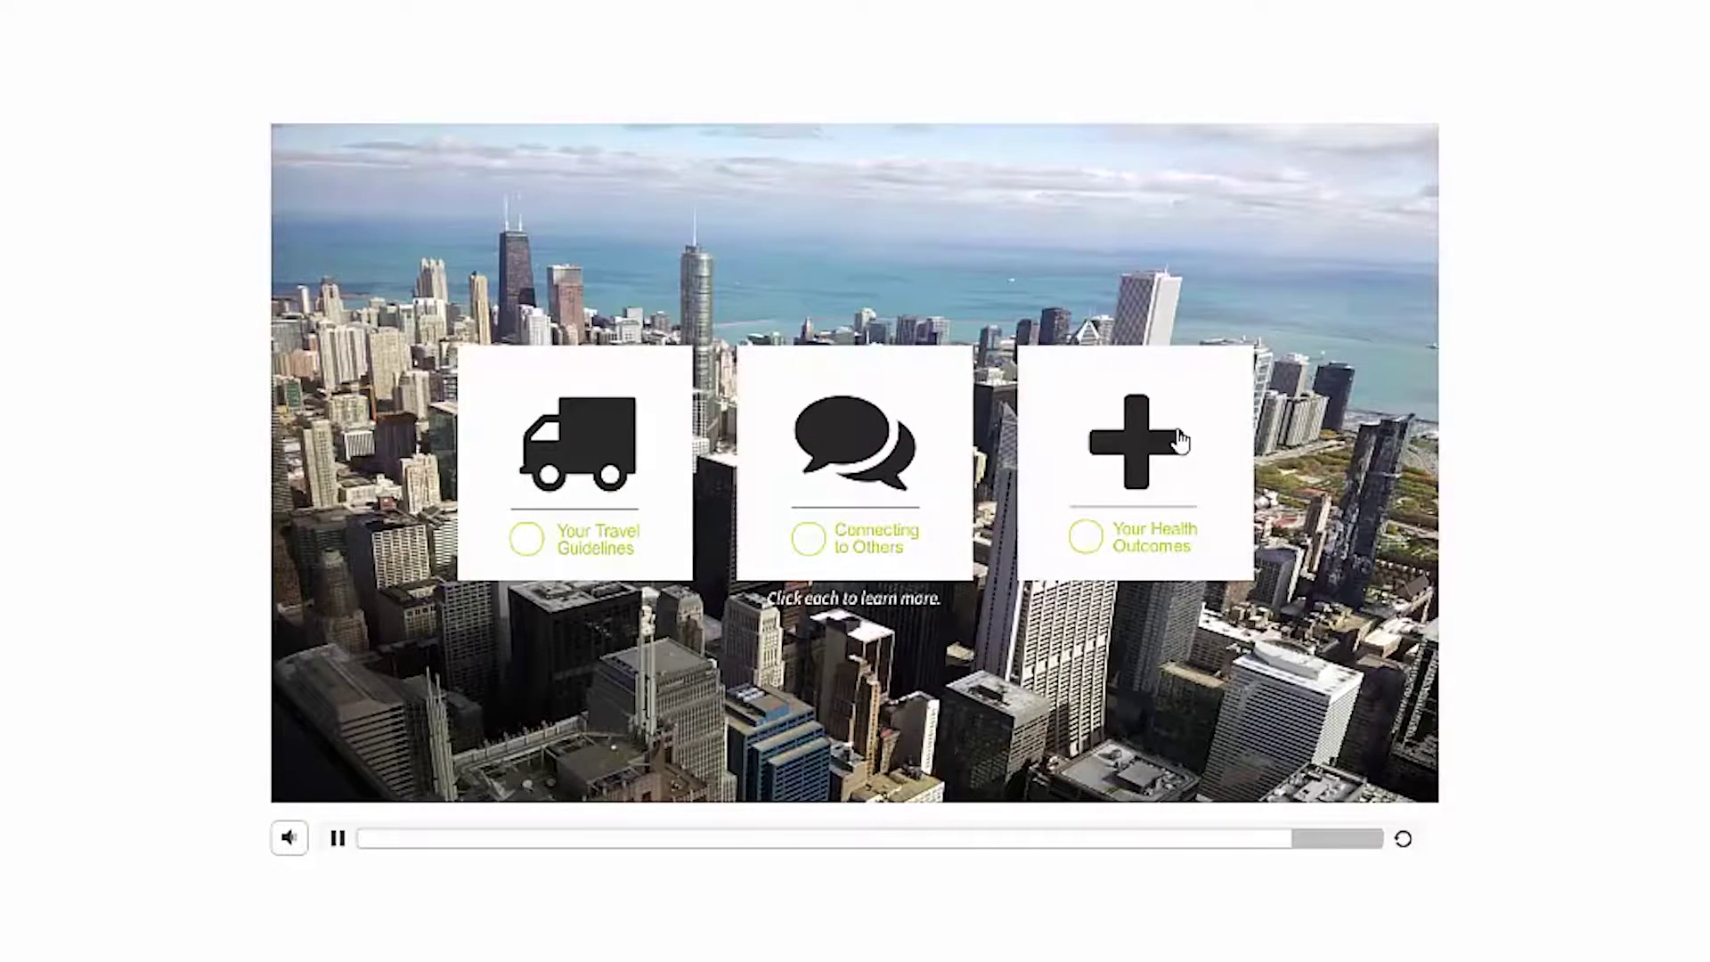
Open and close the Your Health Outcomes panel, then open the Your Travel Guidelines tile
click(1181, 440)
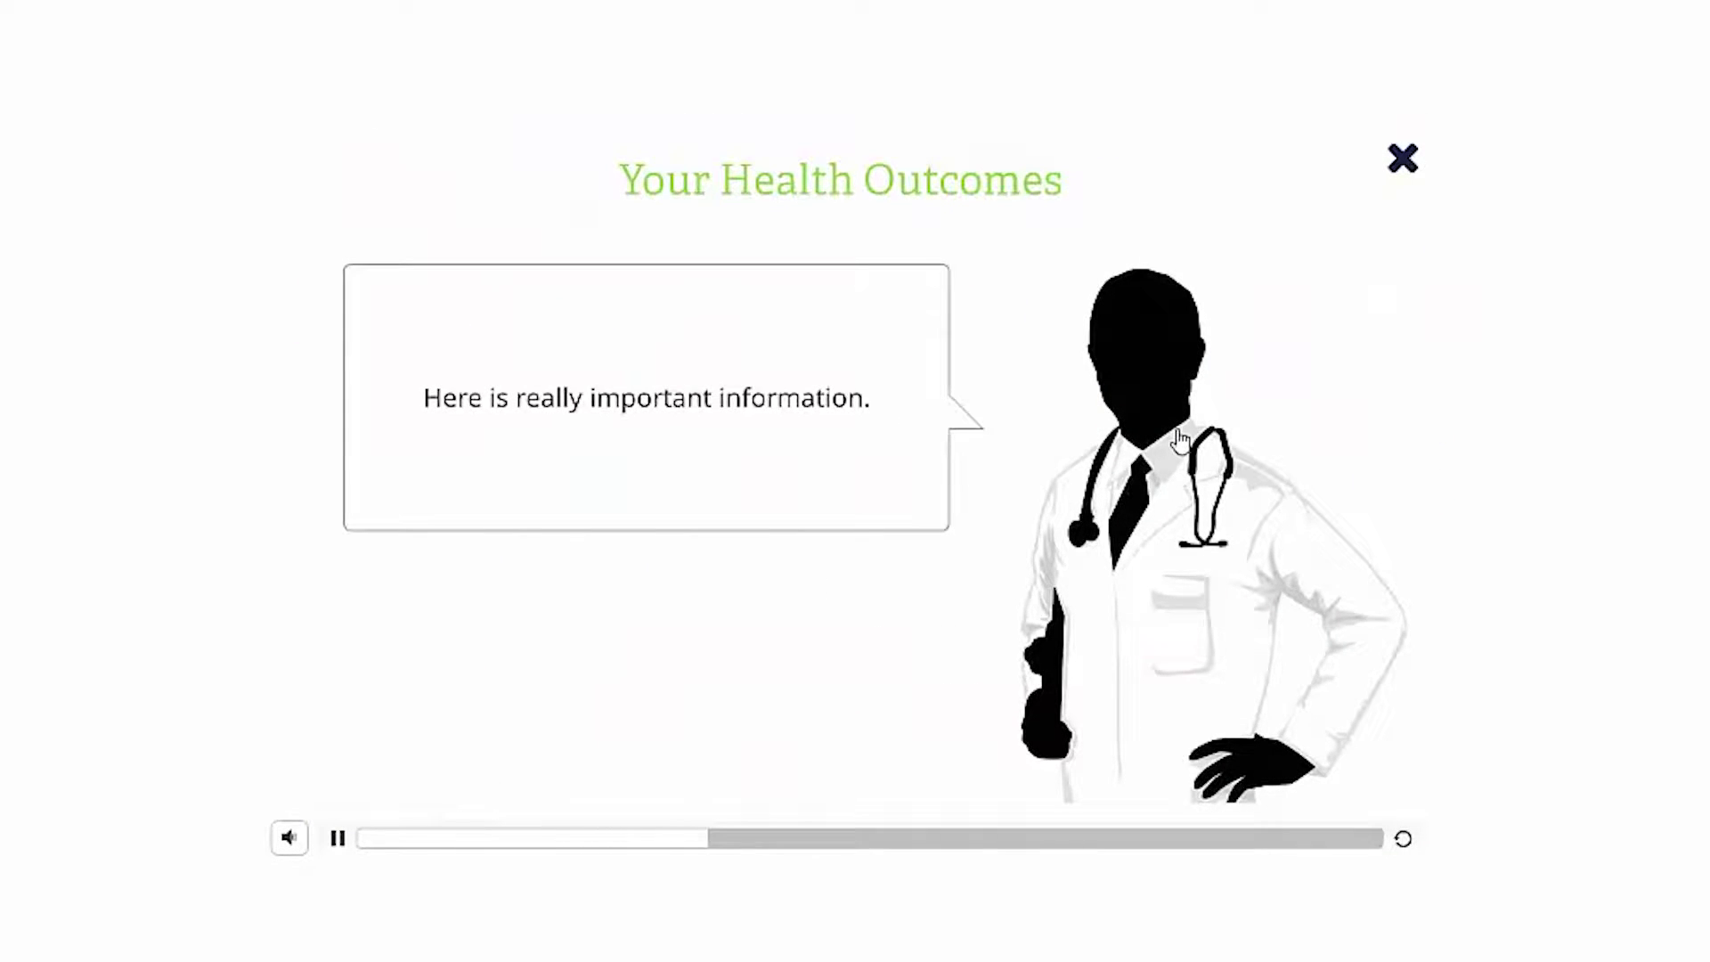
click(1404, 159)
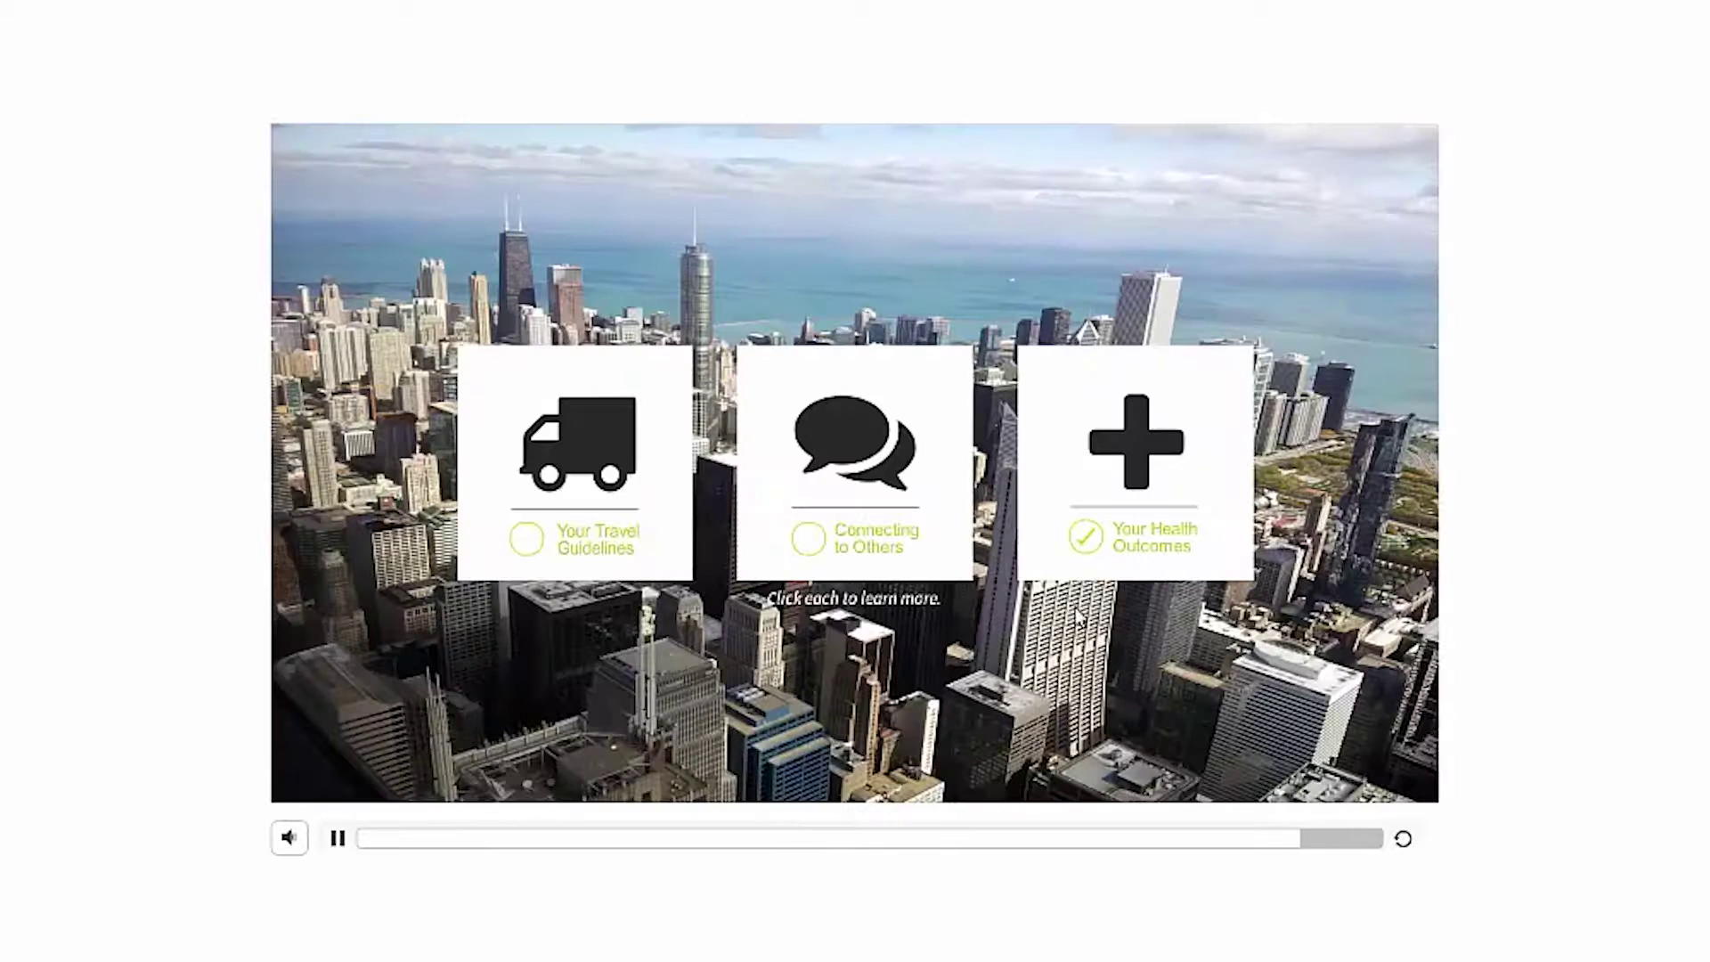
click(603, 476)
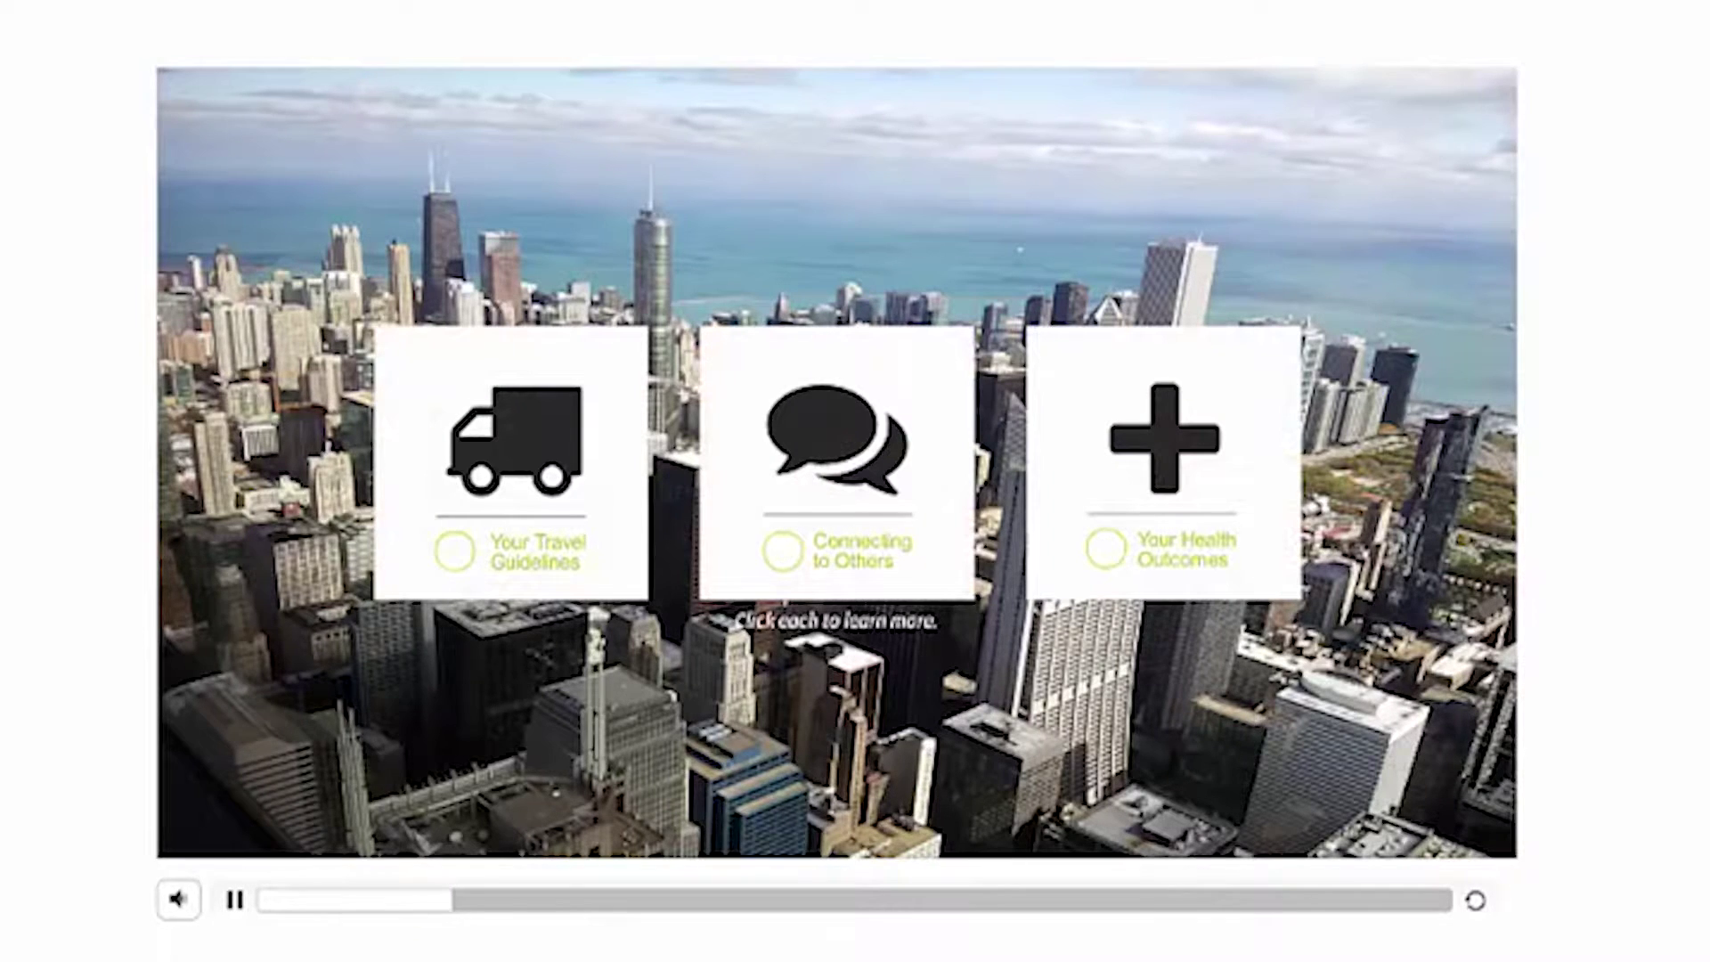
Open and close Your Health Outcomes to check its checkmark, then open Your Travel Guidelines
click(1217, 436)
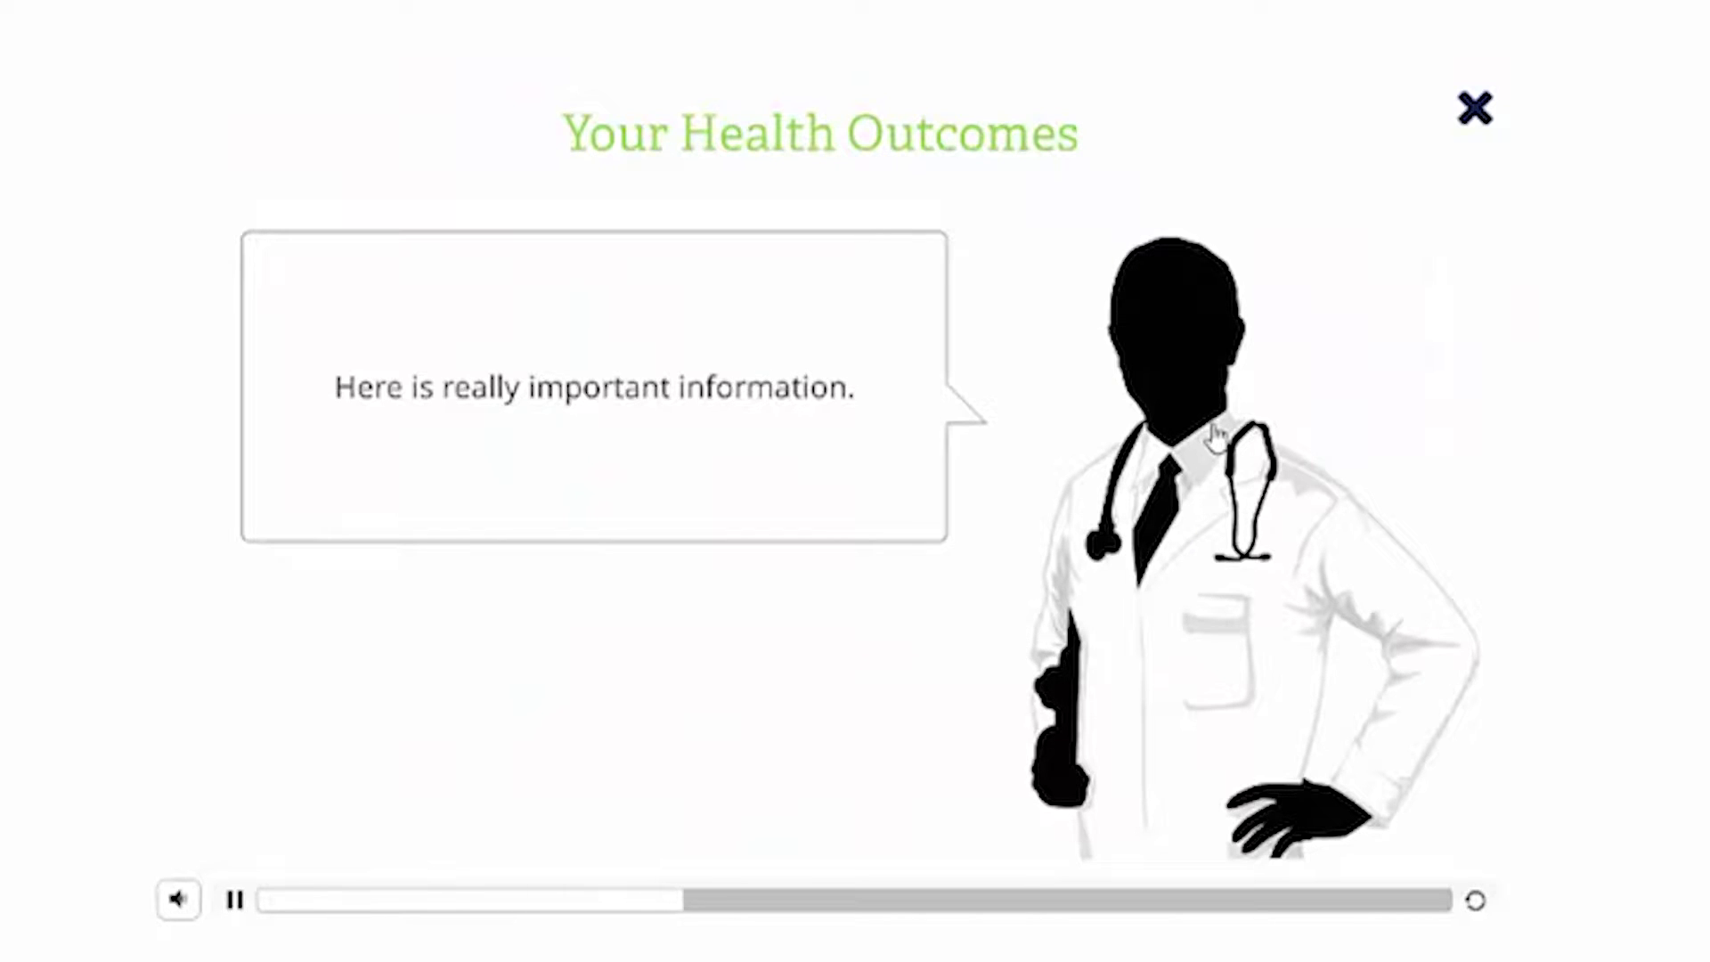
click(1478, 109)
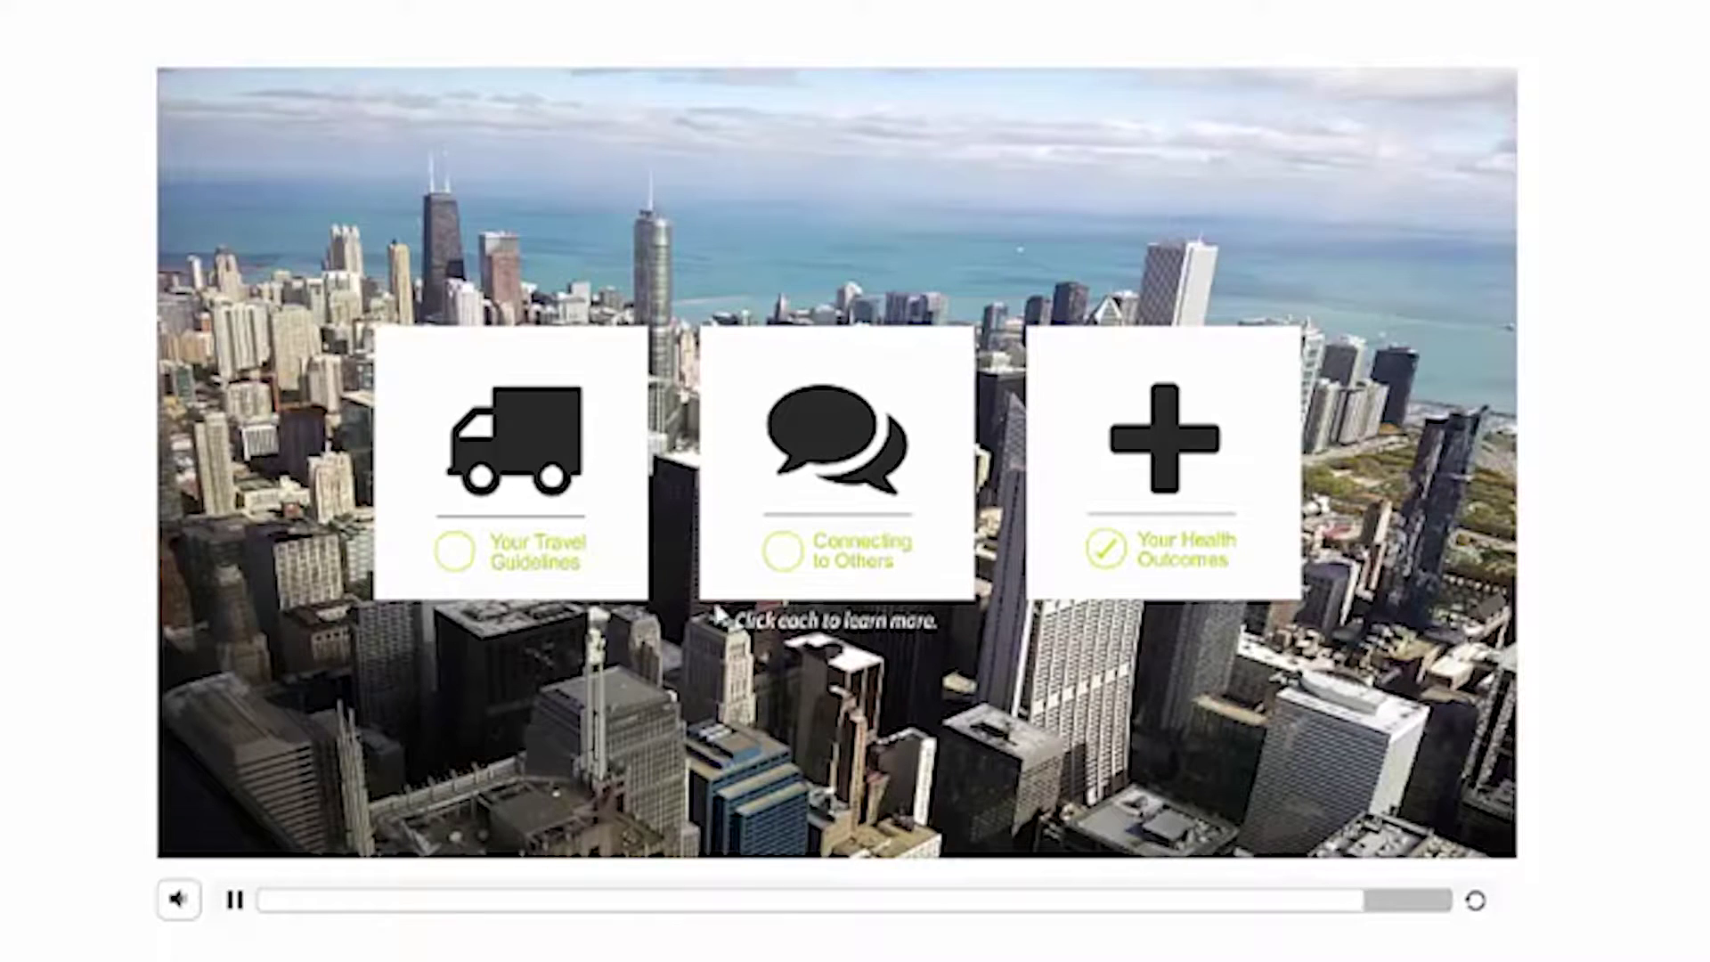
click(542, 480)
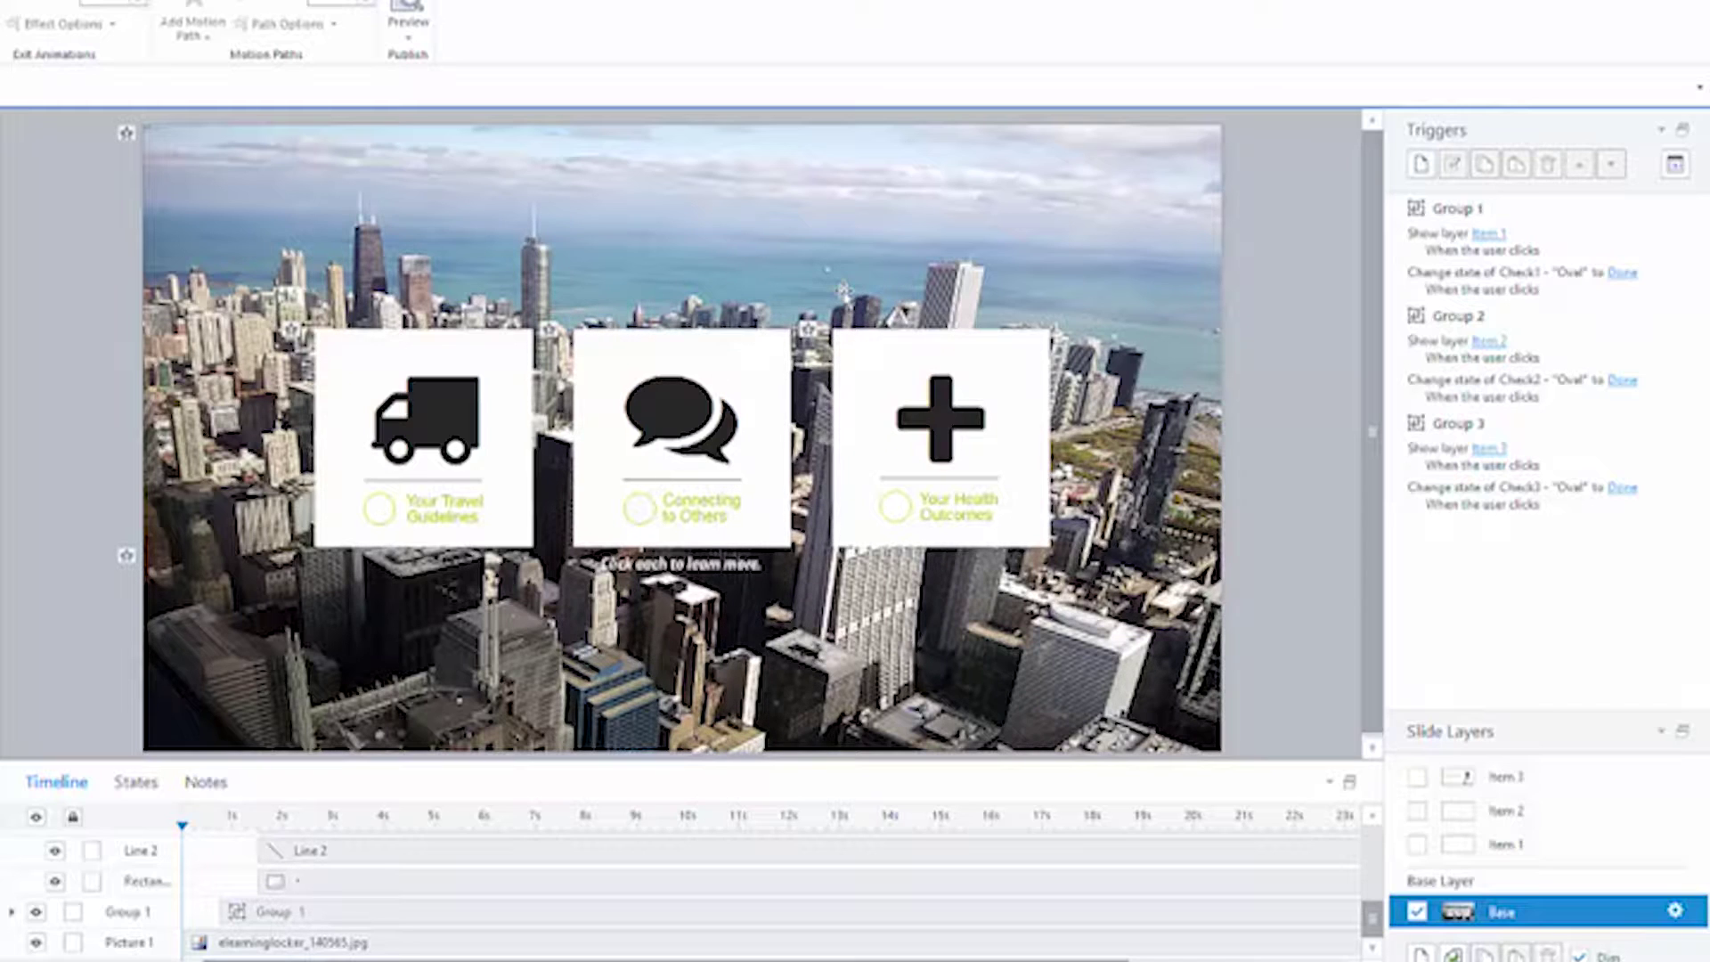
On the Item 1 layer, hide all objects and show only Rectangle 37 over the truck tile
scroll(677, 890, up, 5)
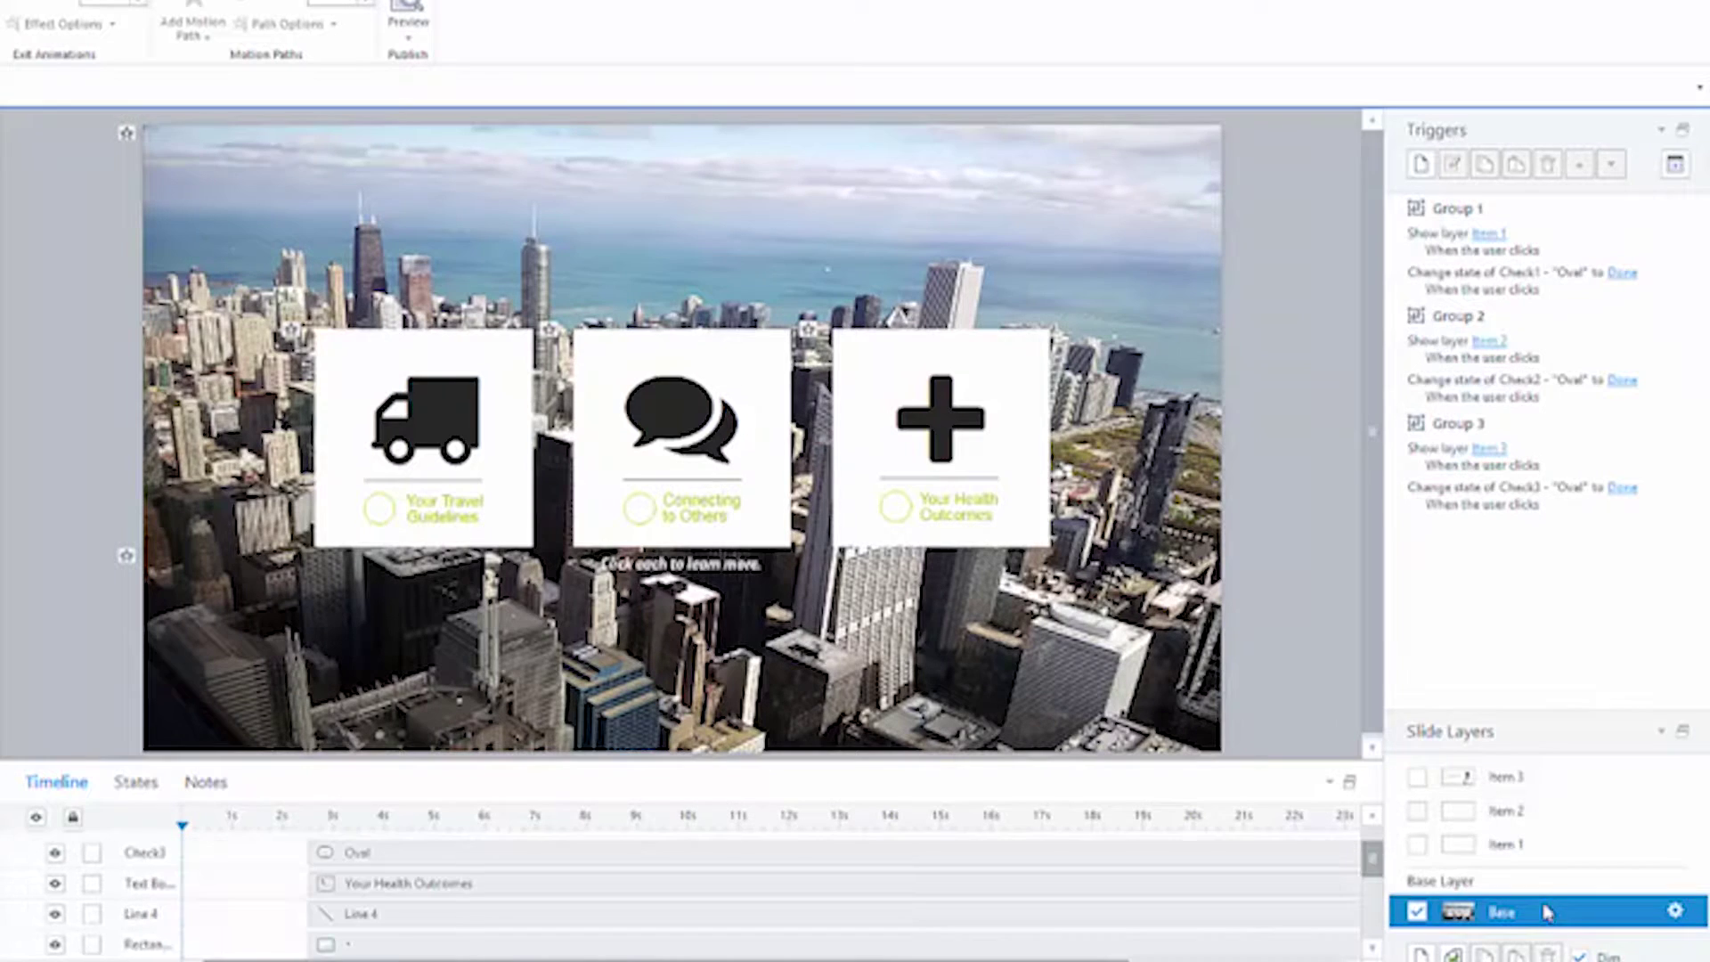
click(1533, 846)
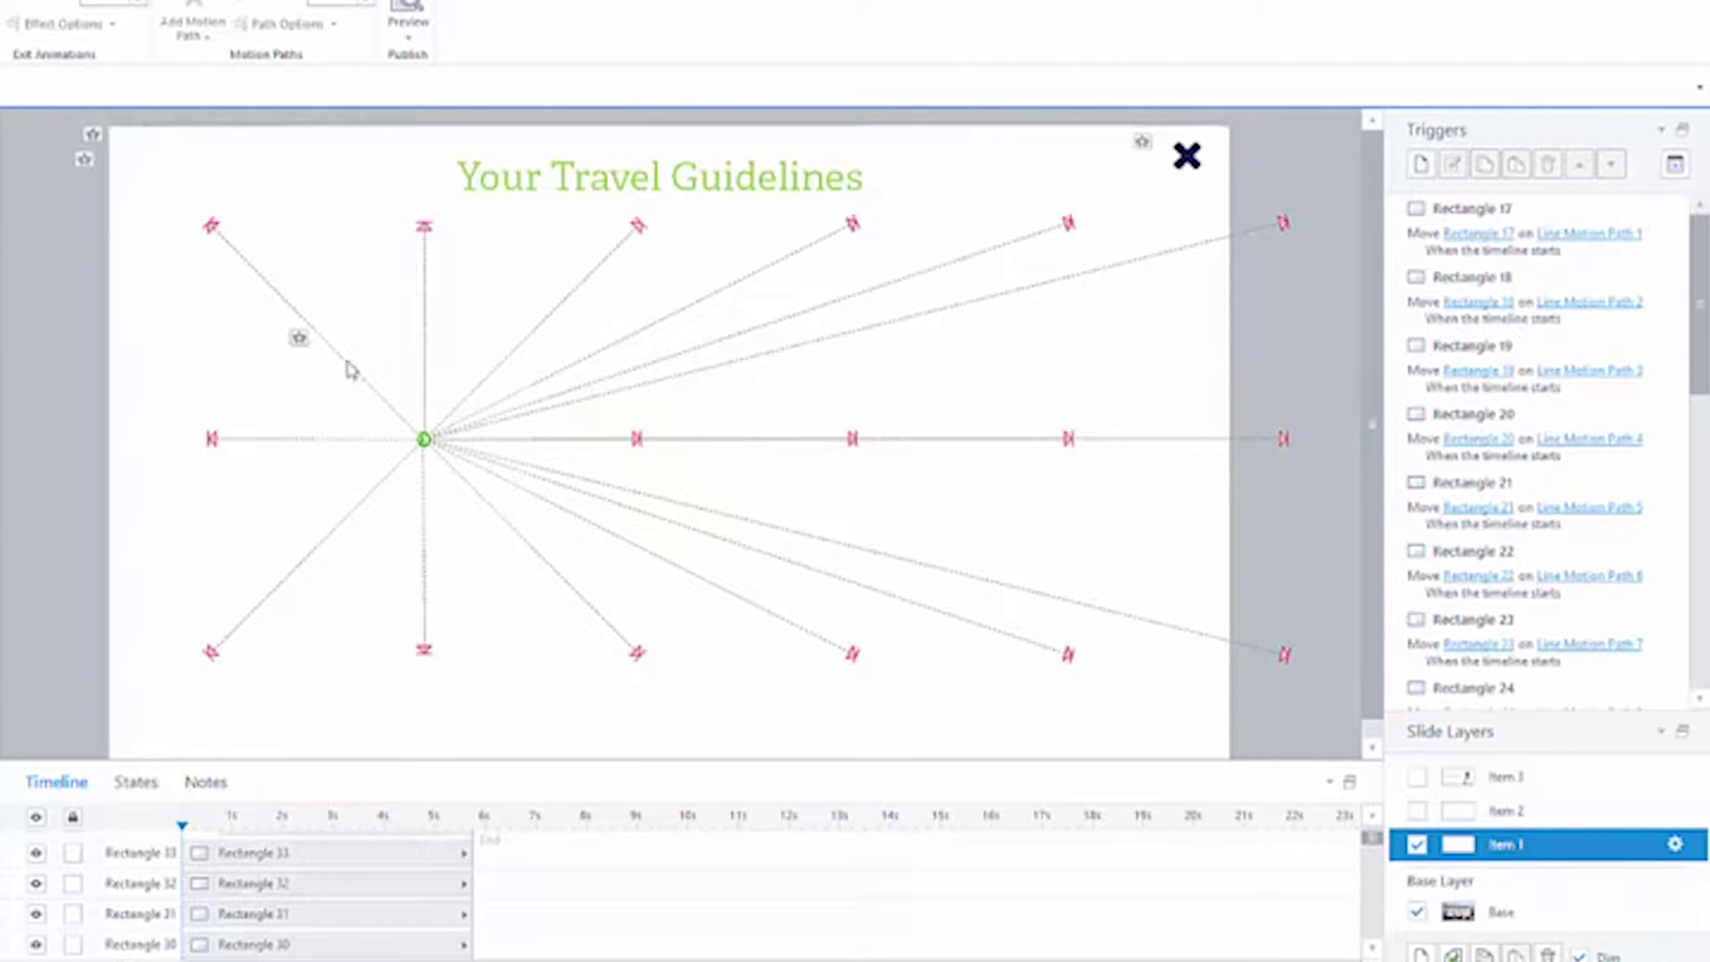
click(37, 817)
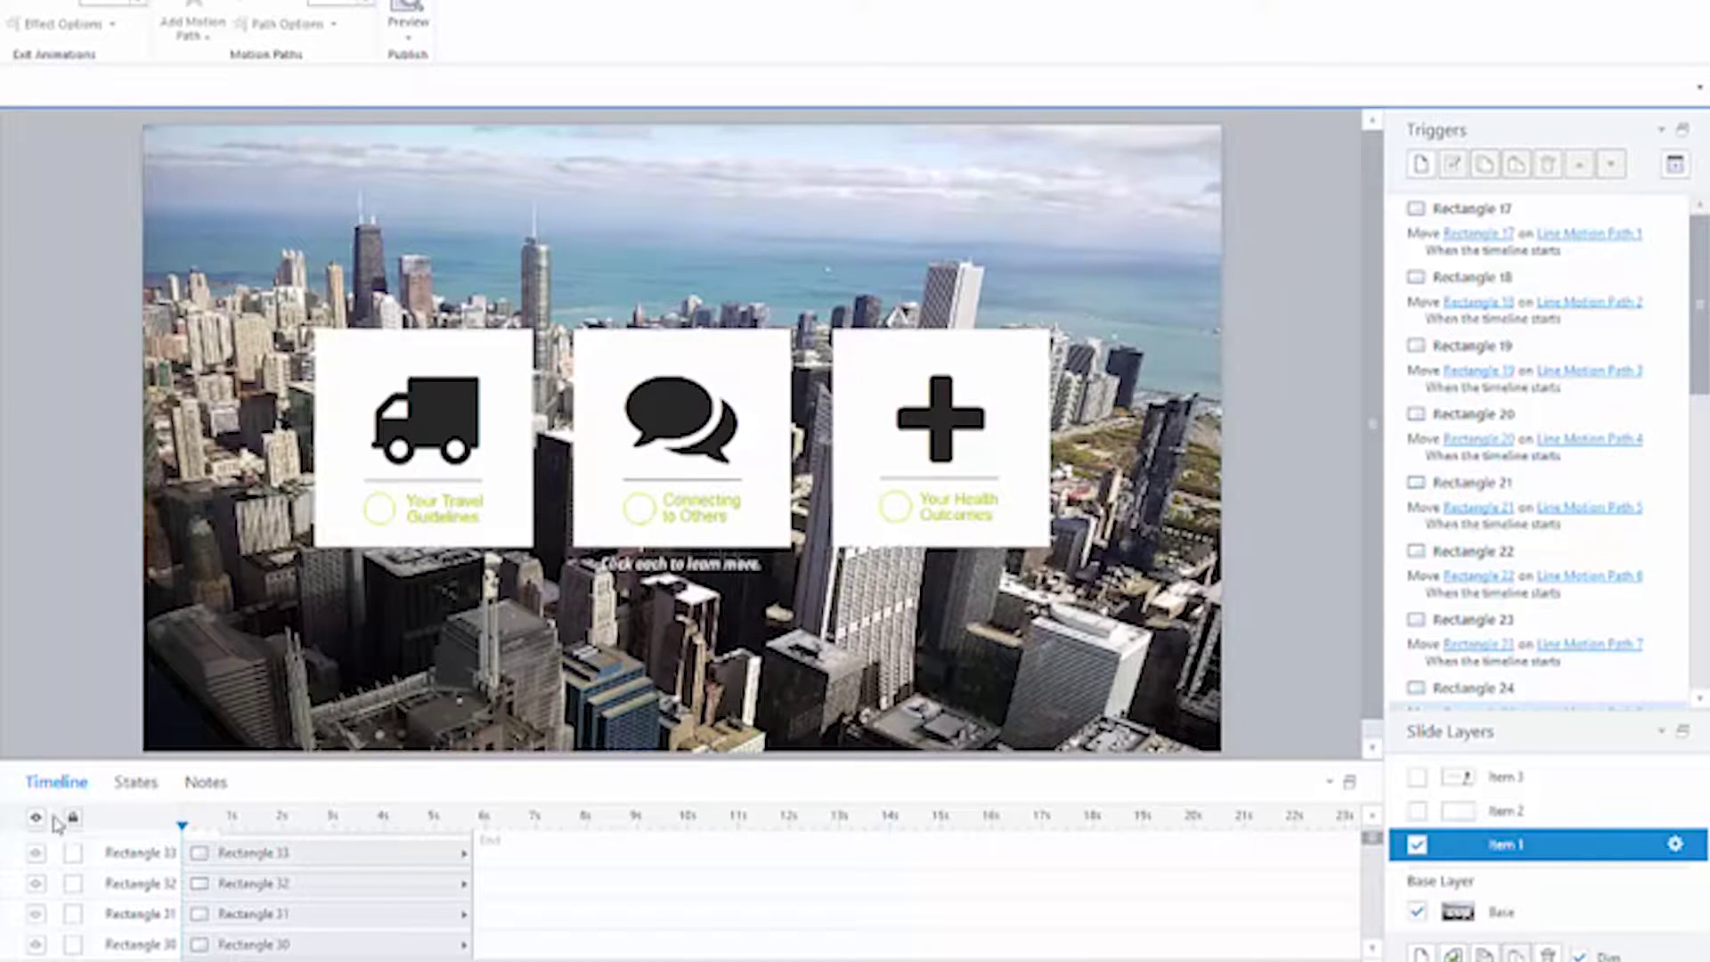
drag(1372, 842, 1373, 891)
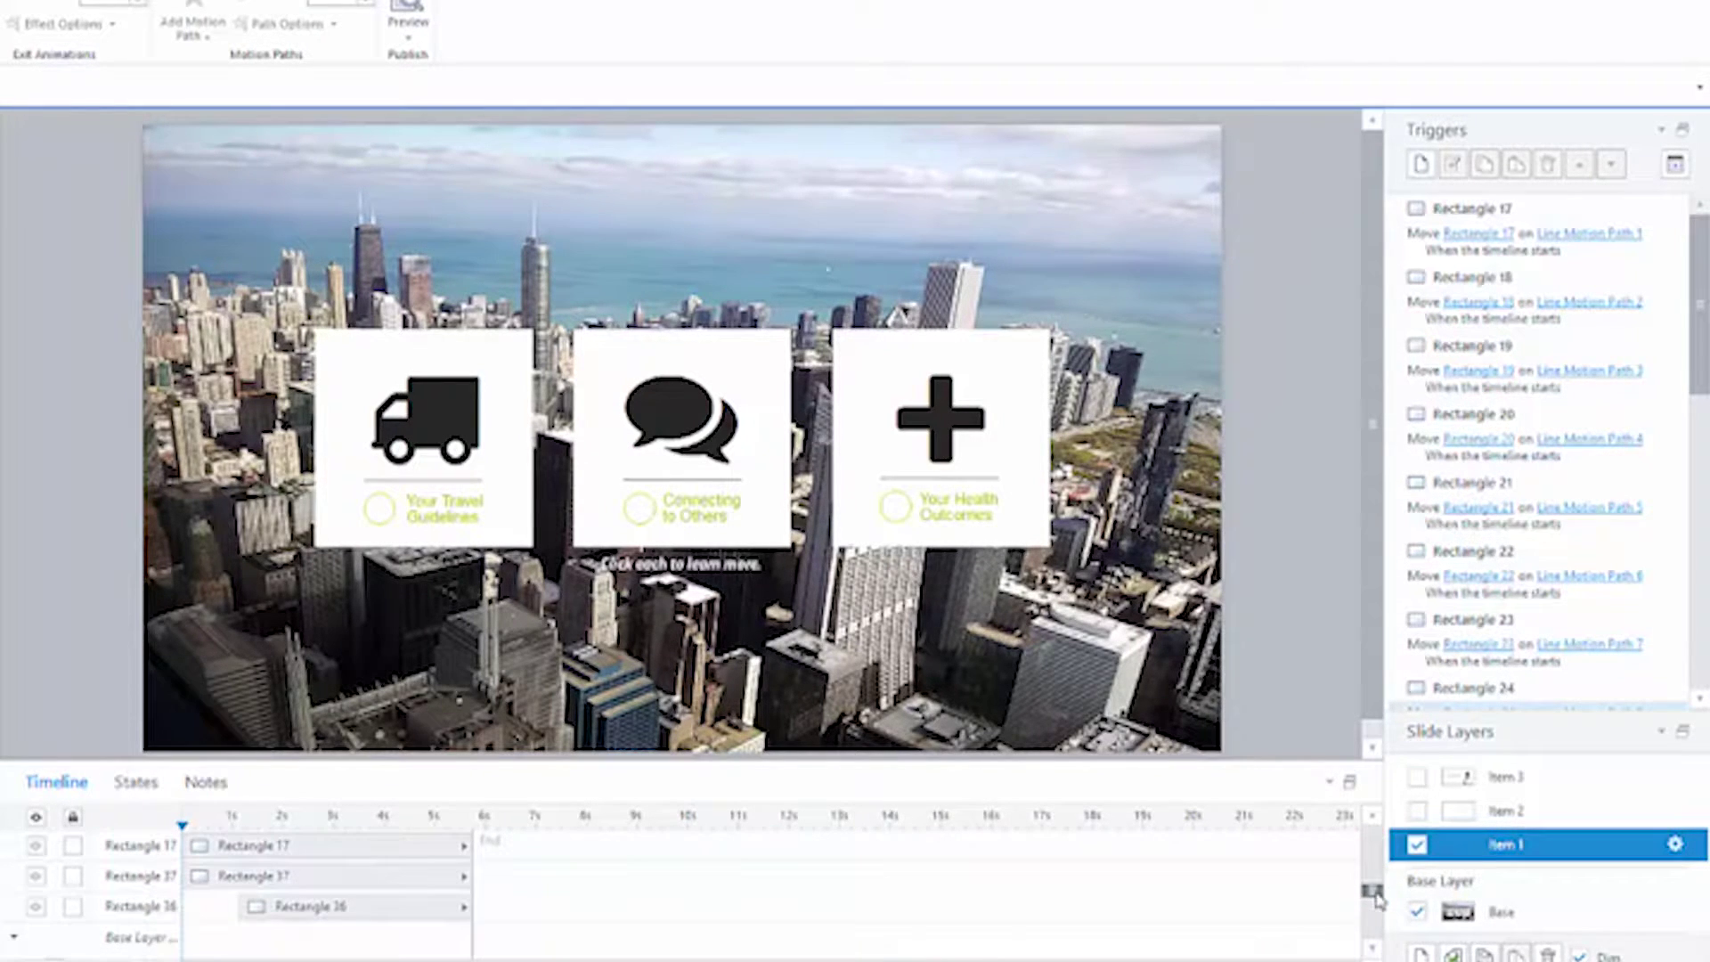
click(36, 876)
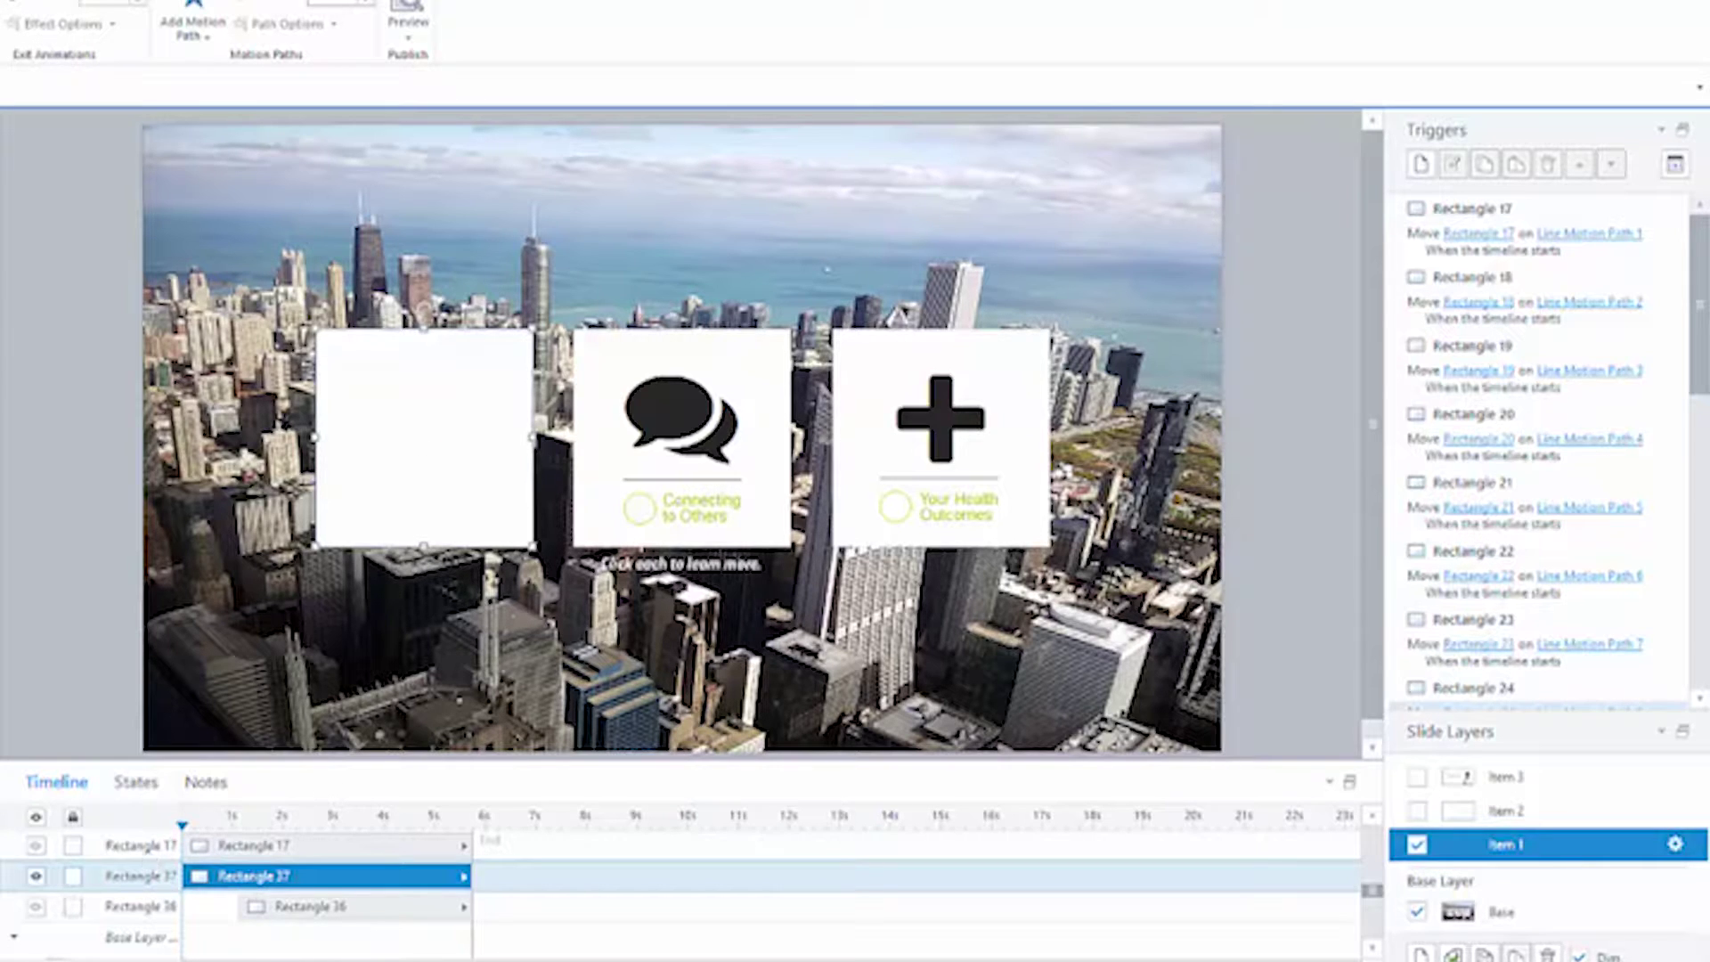
Show Rectangles 17 and 18 to inspect their motion paths around the truck tile
click(36, 851)
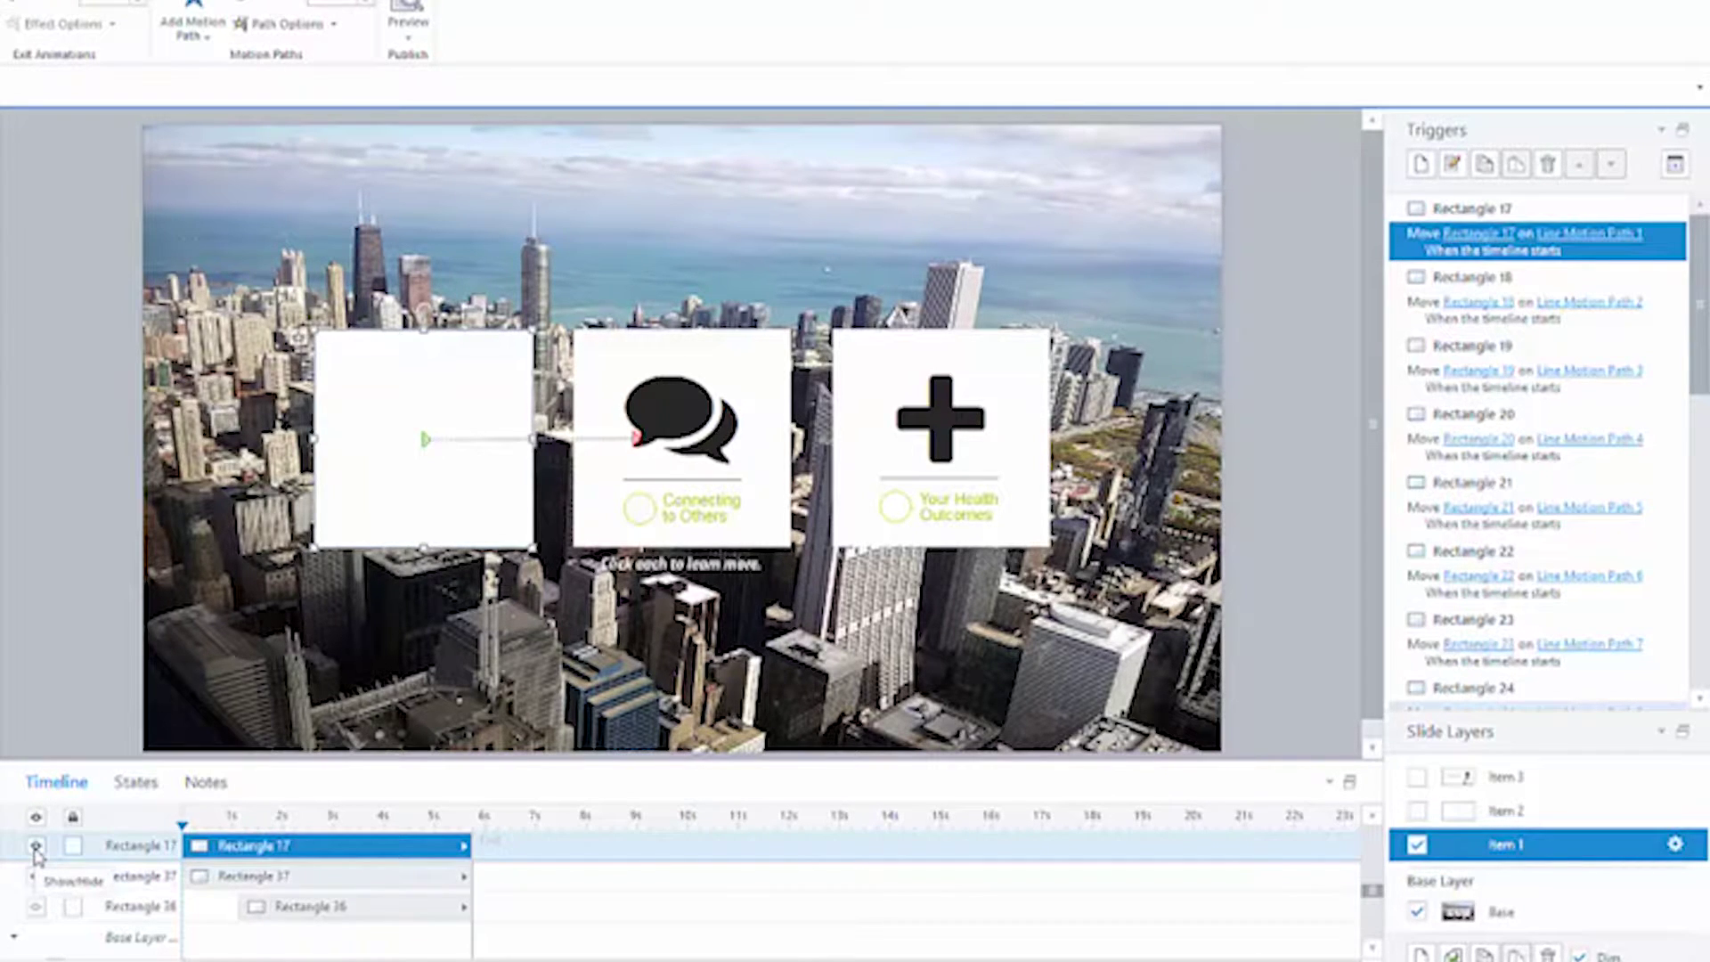
click(311, 325)
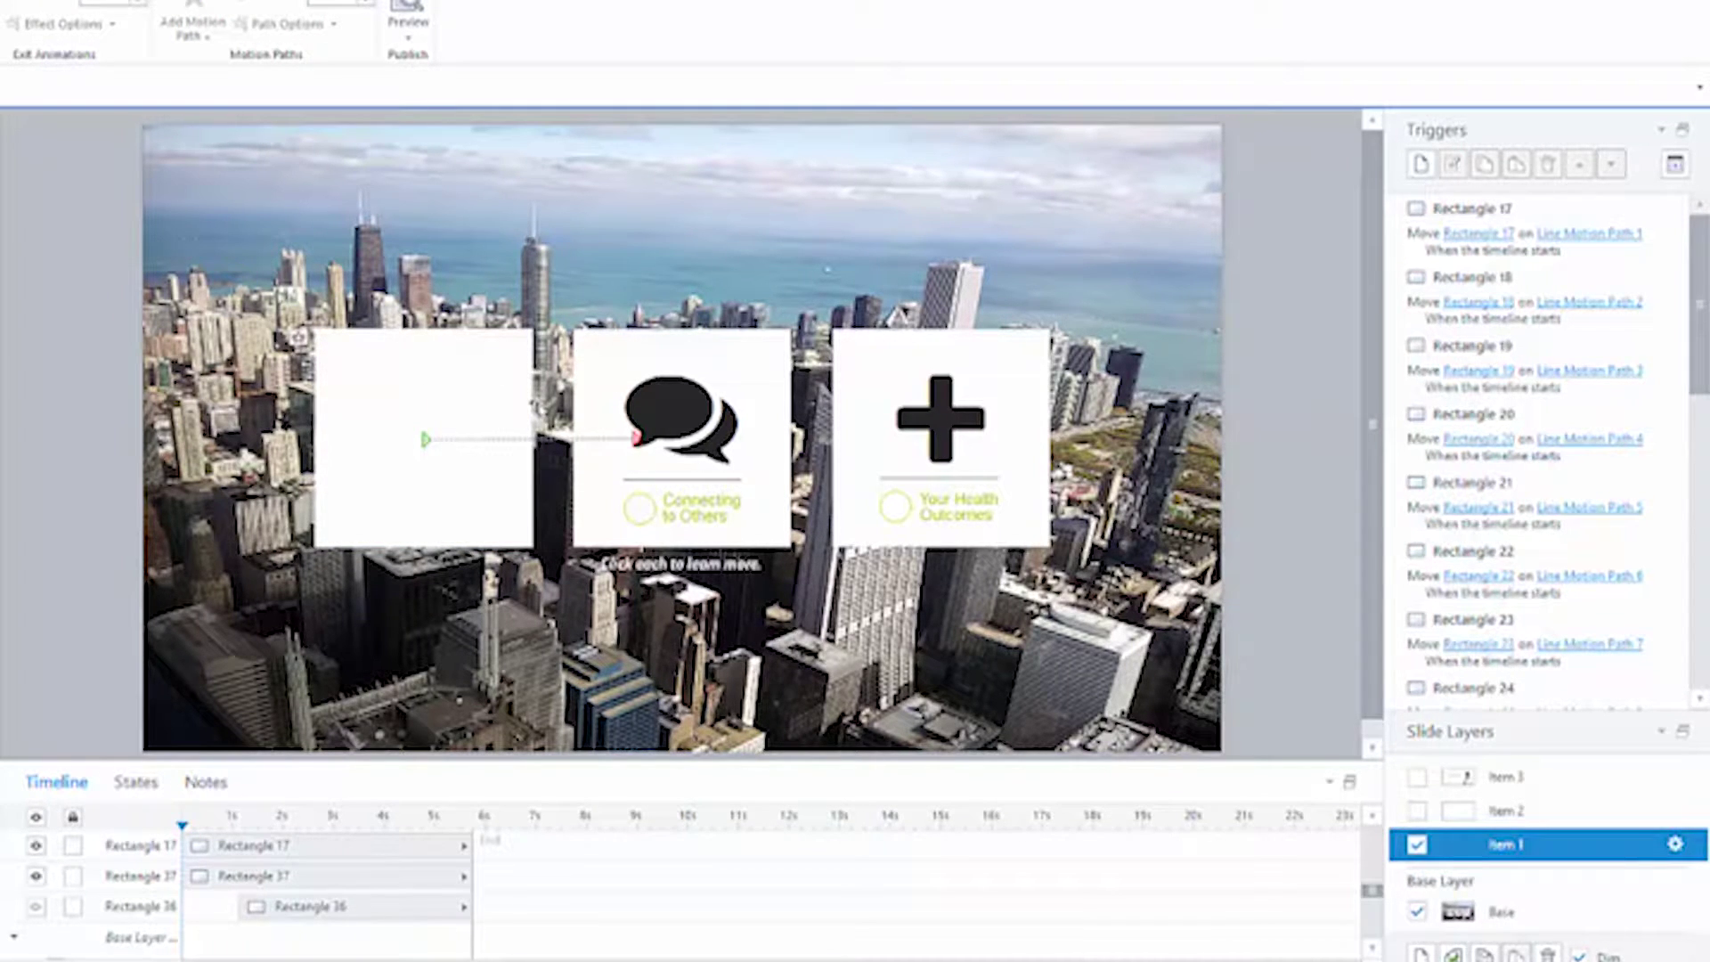
scroll(37, 876, up, 1)
click(36, 876)
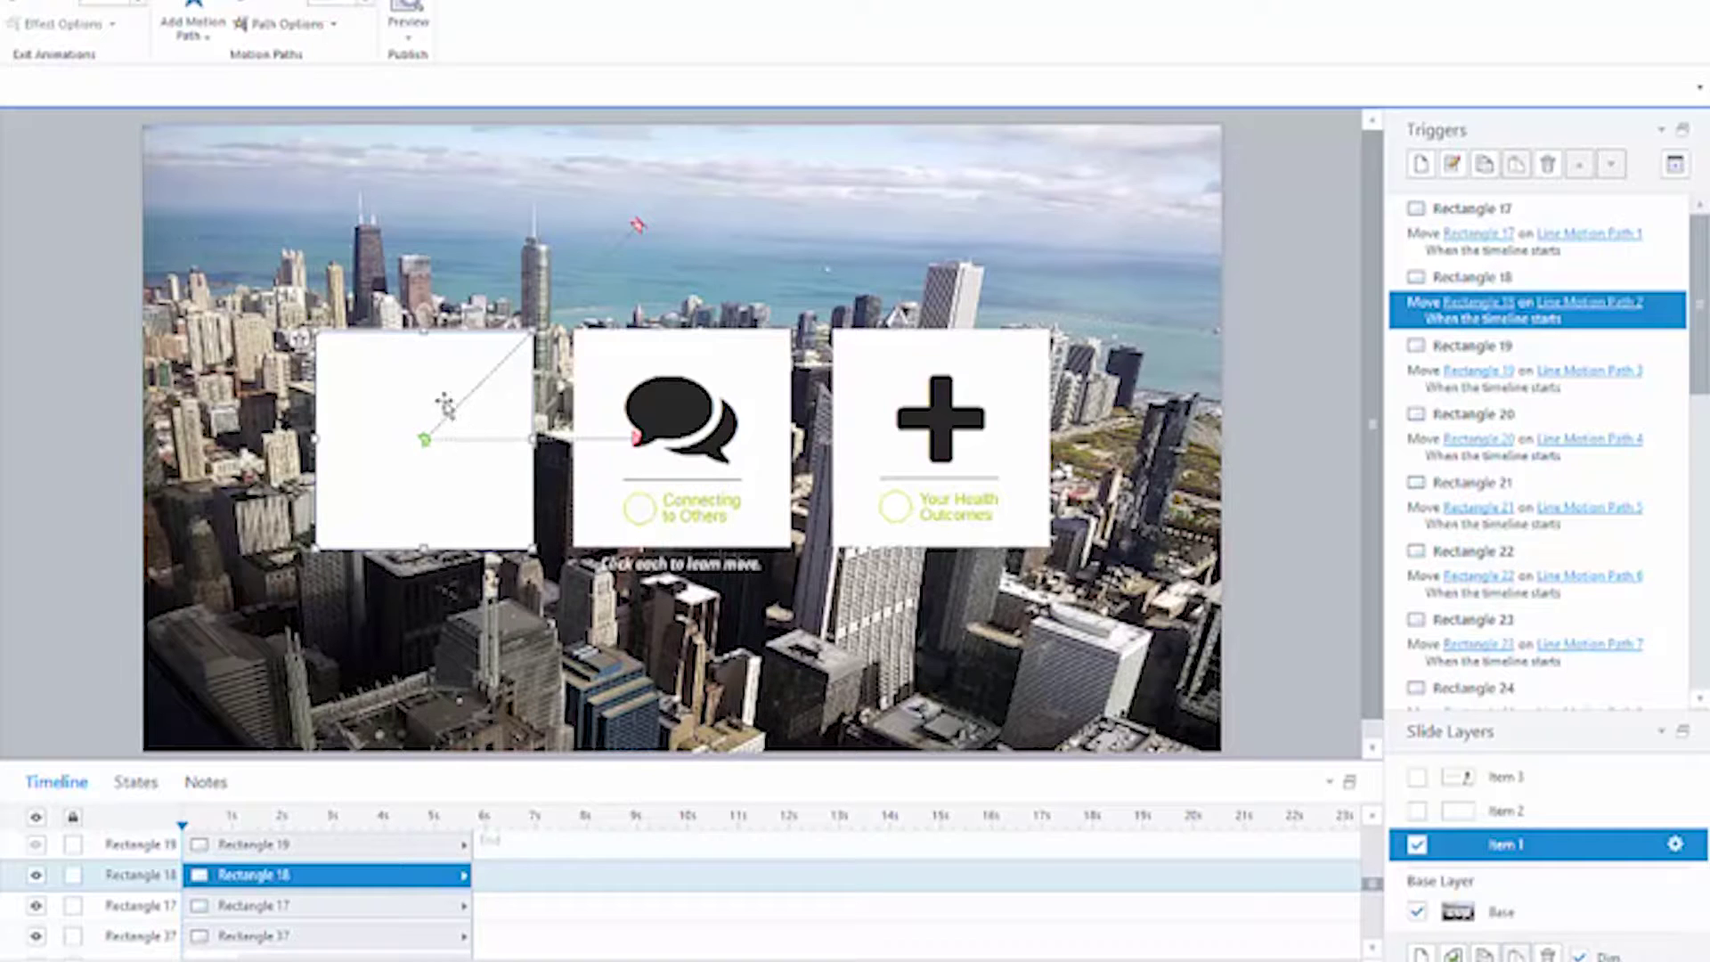
Reveal Rectangles 19 through 24 and their motion paths one after another
key(Tab)
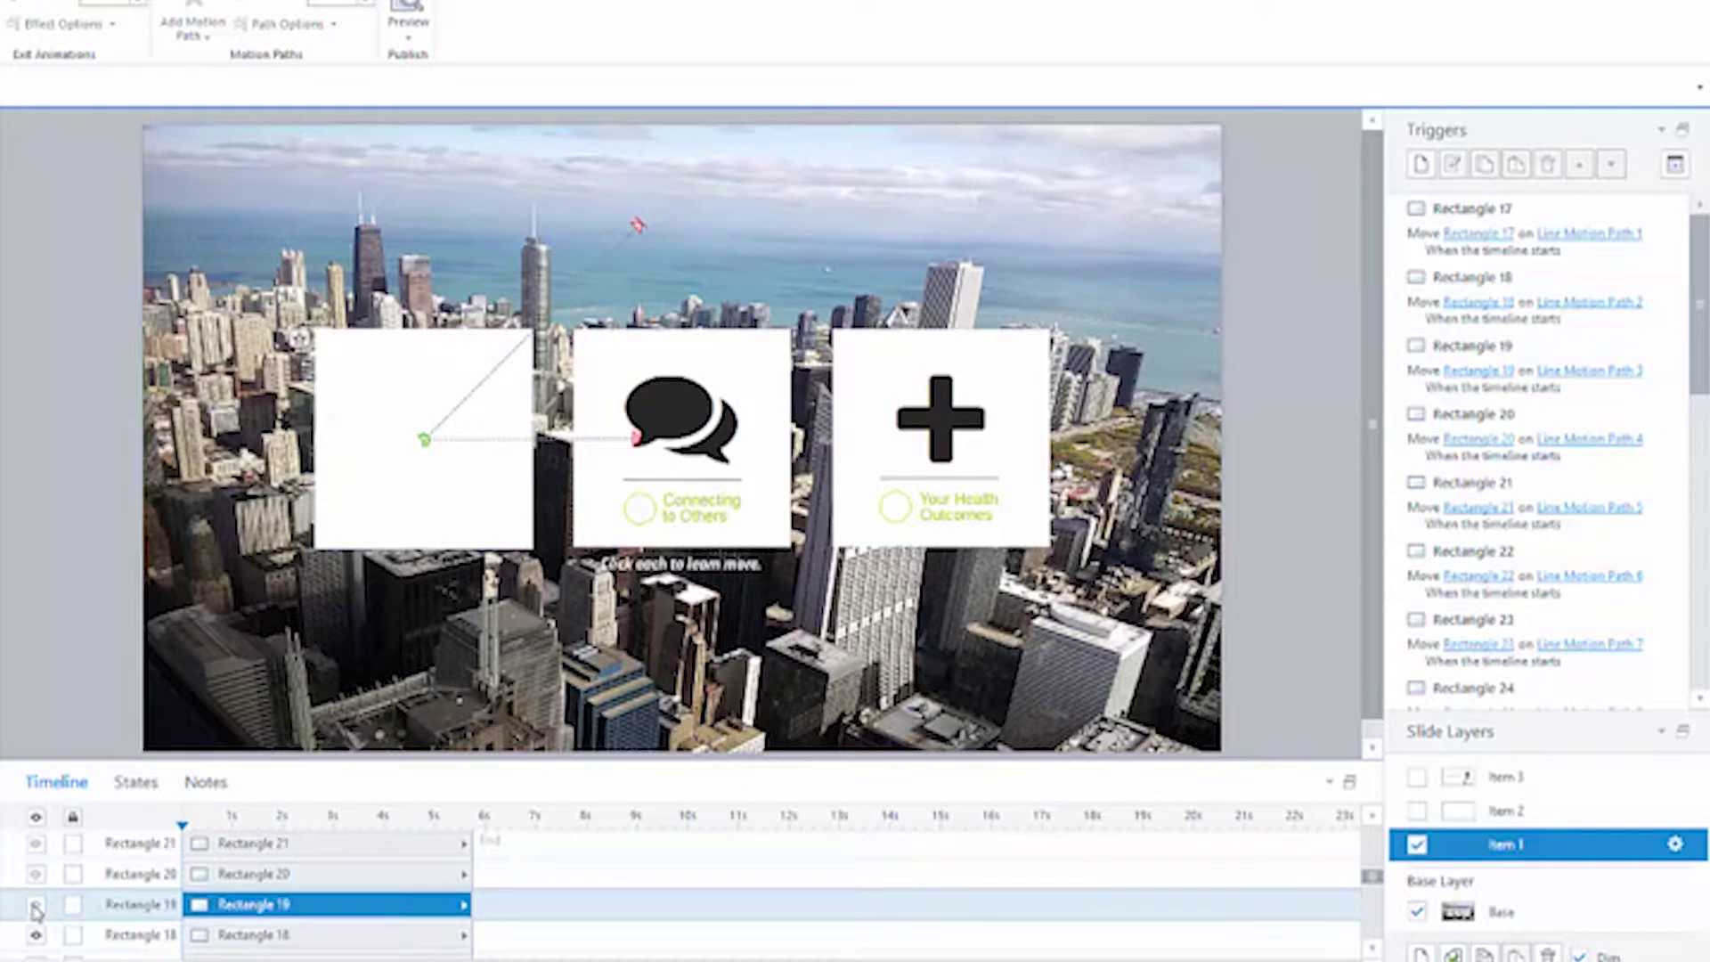
key(Tab)
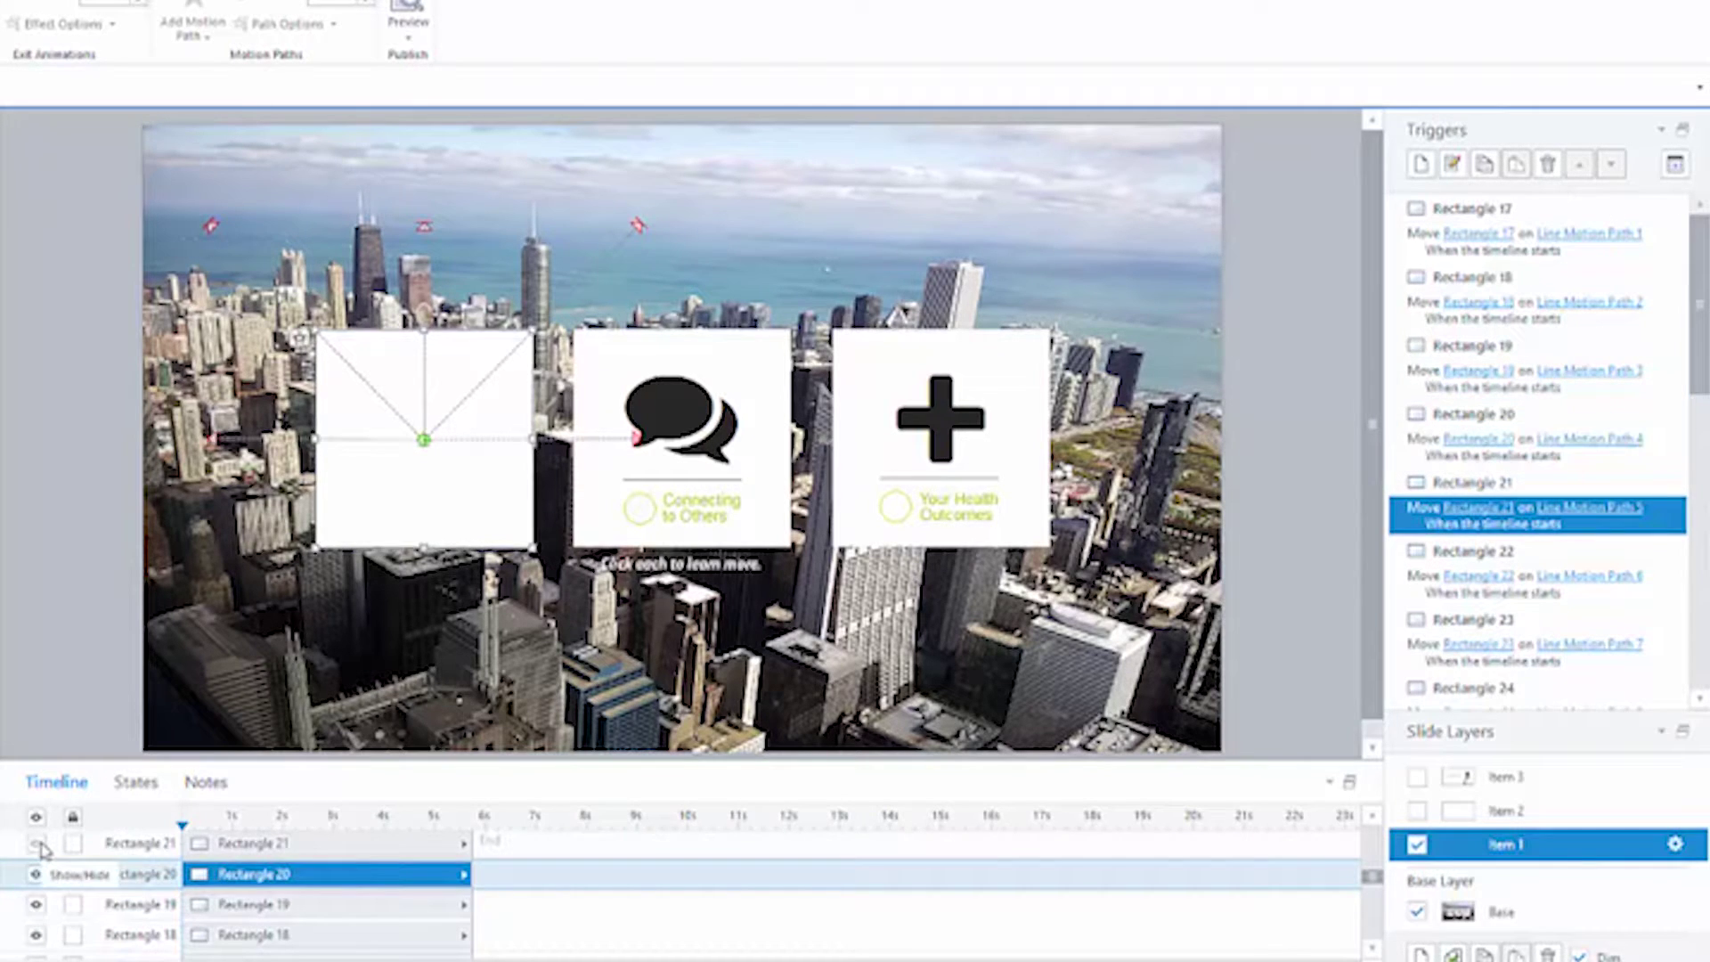
key(Tab)
key(Tab)
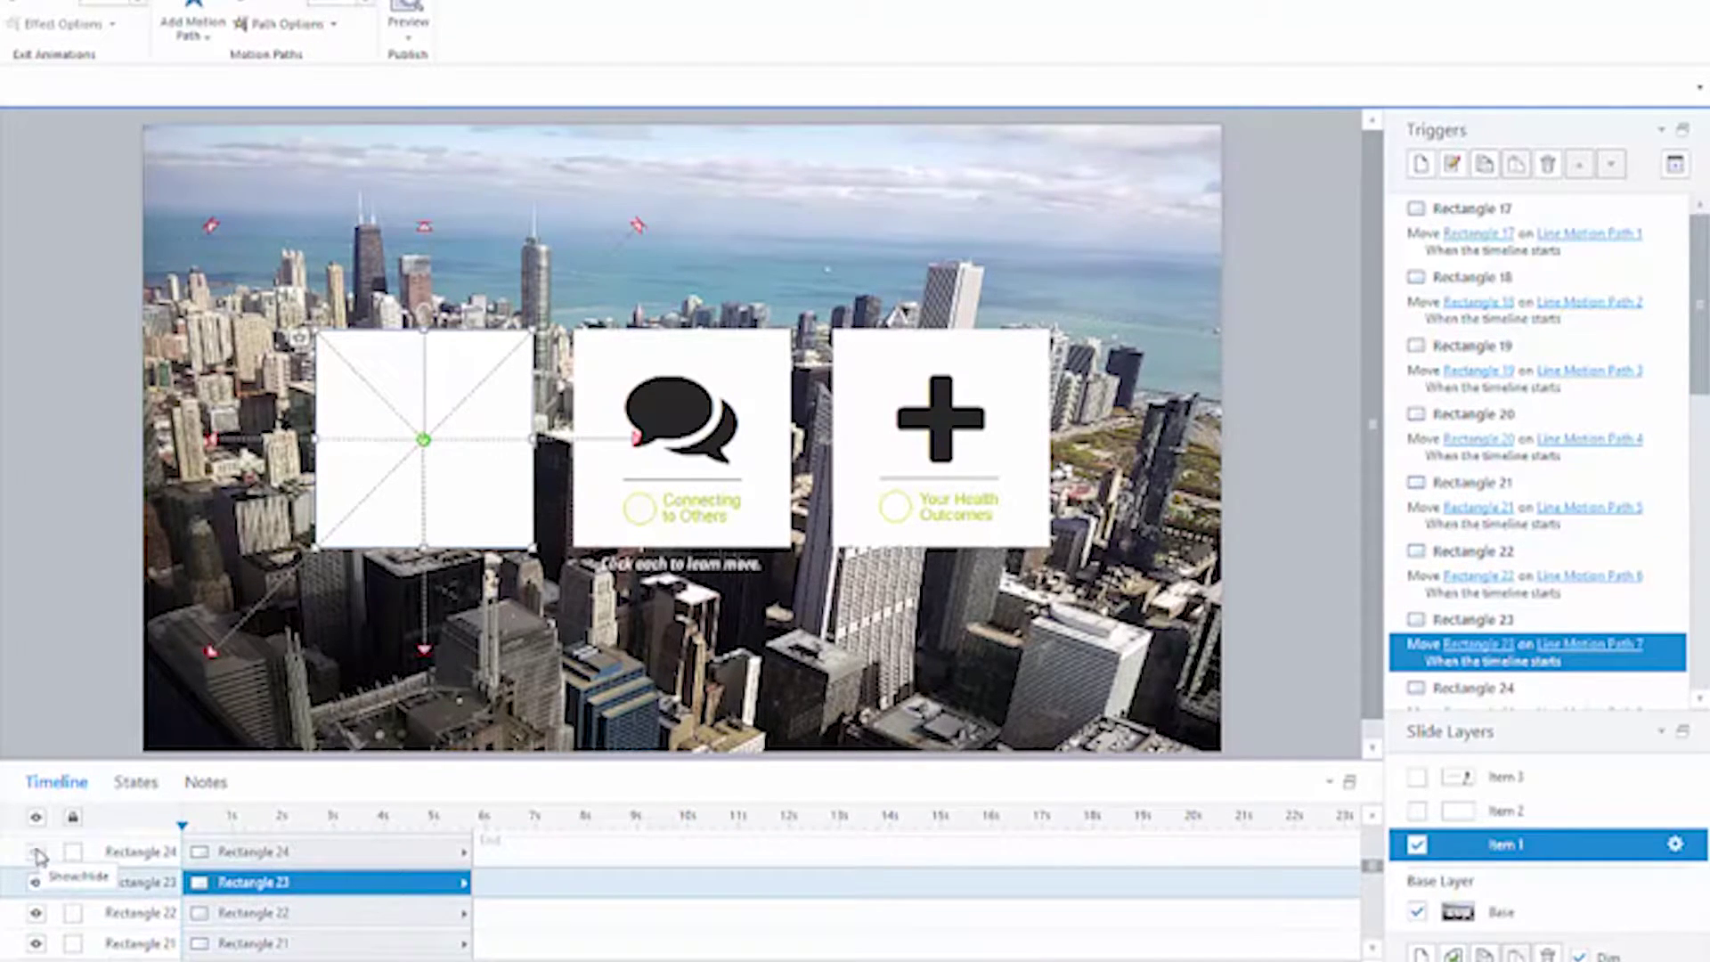
key(Tab)
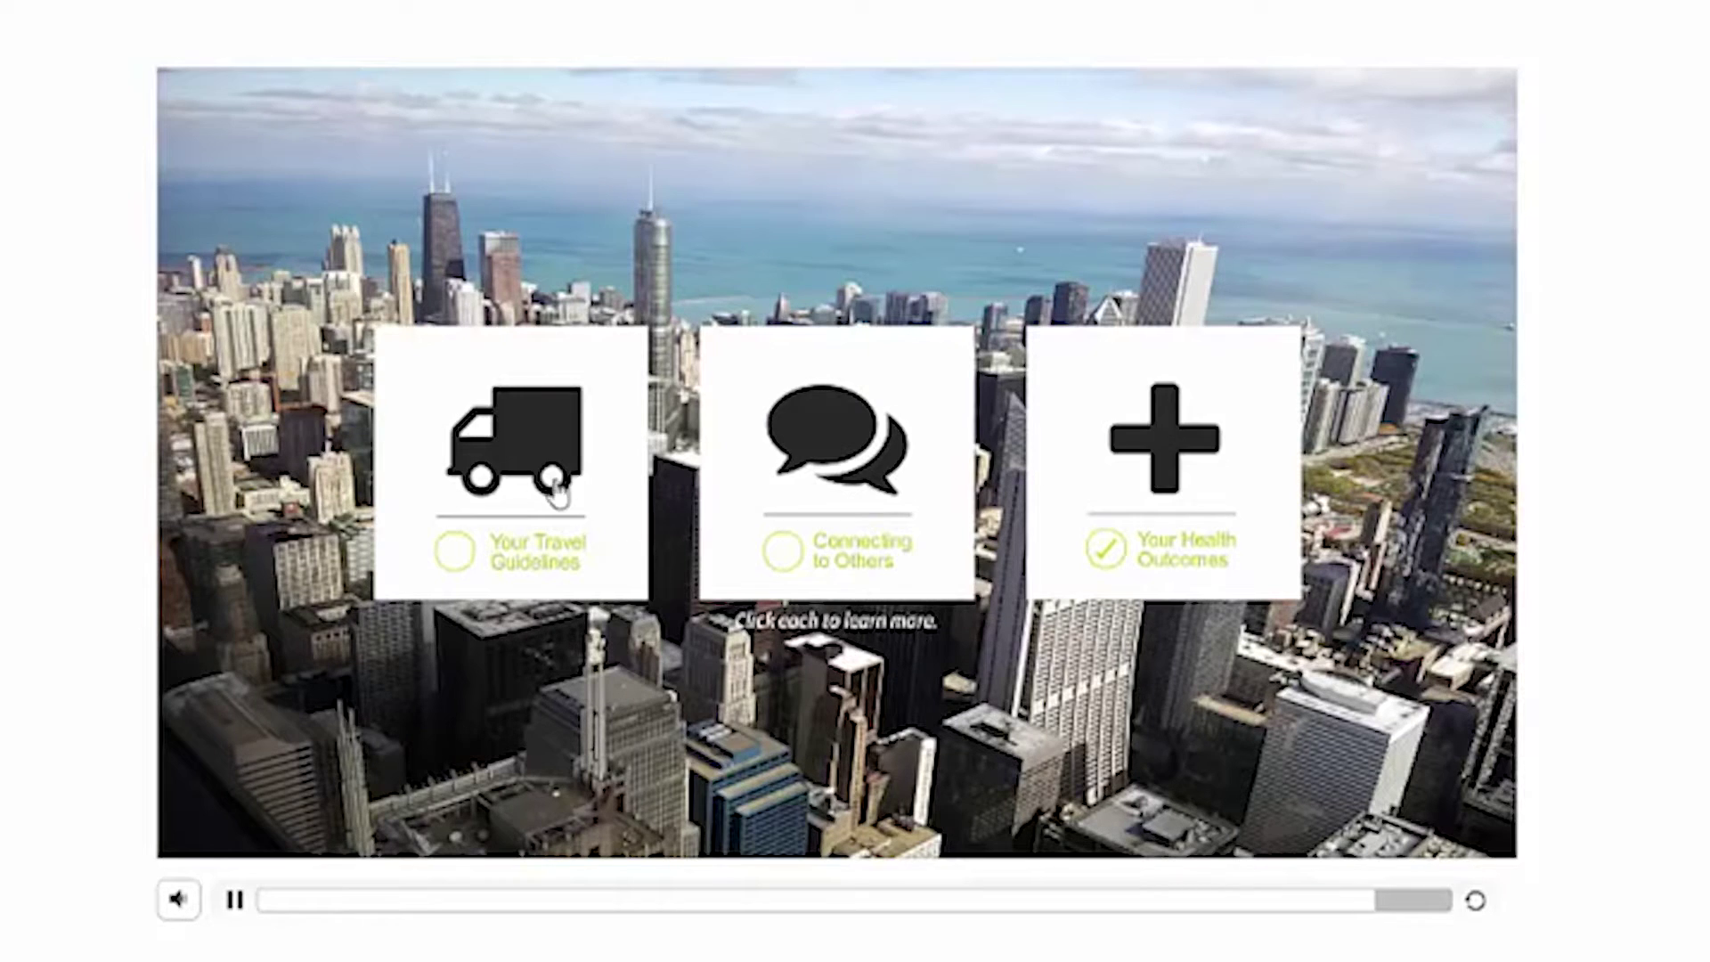
Open the Your Travel Guidelines panel in the preview
click(540, 480)
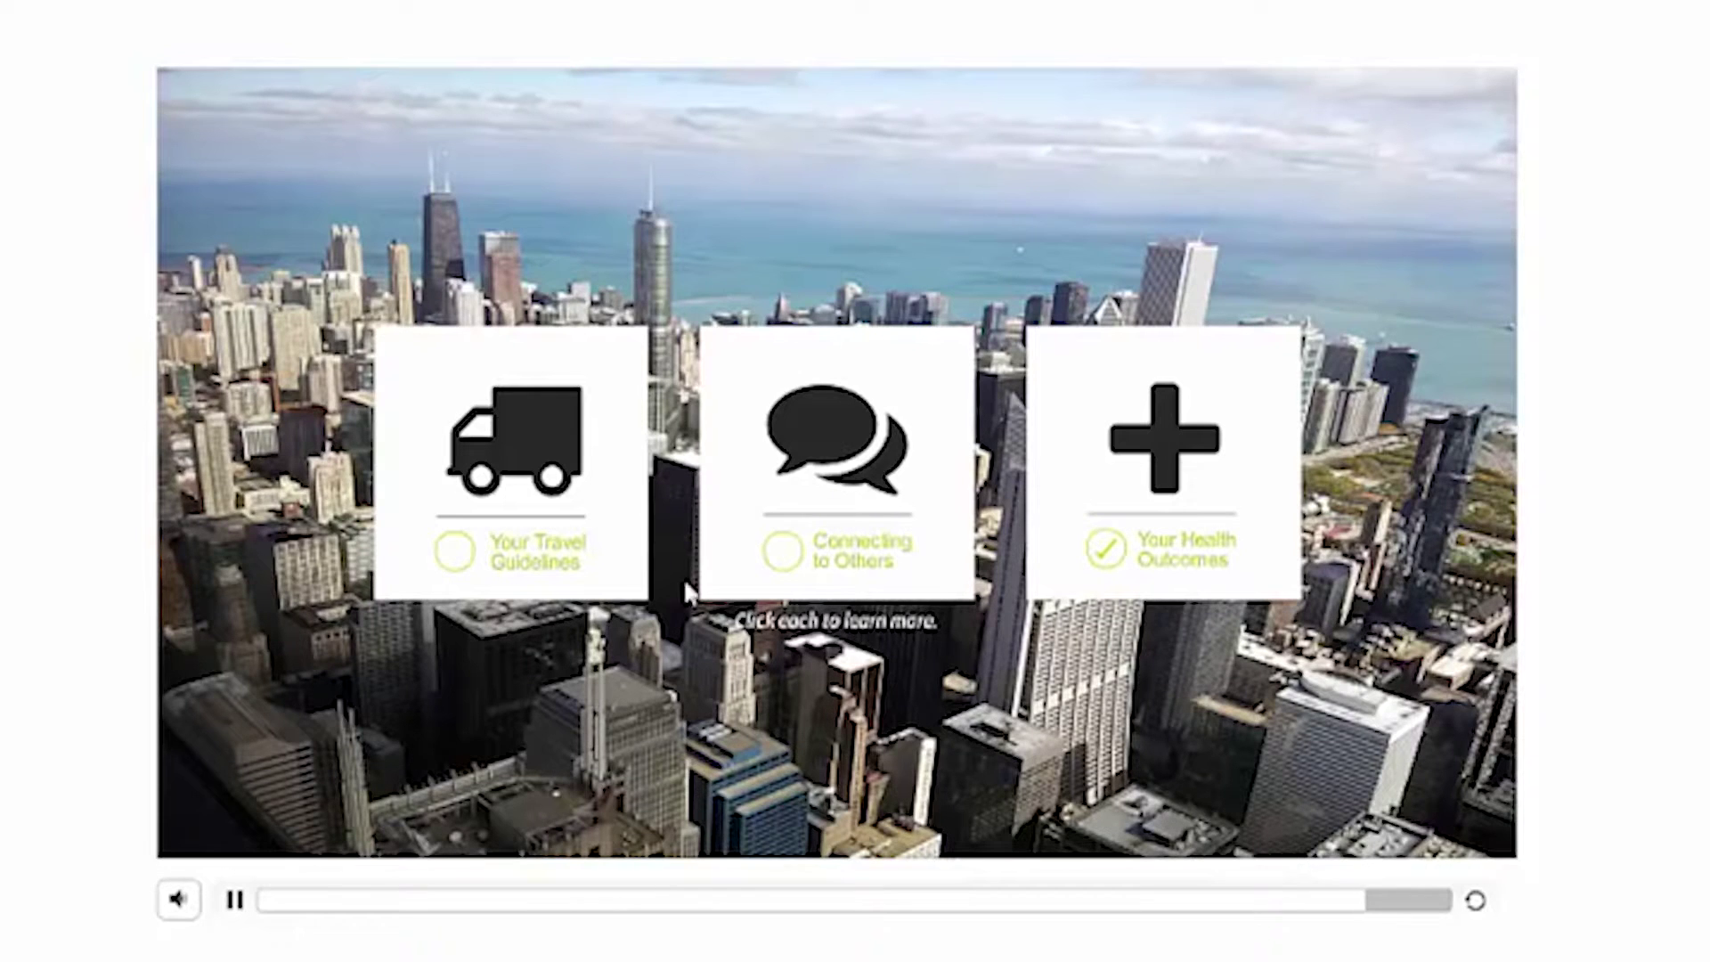
click(540, 479)
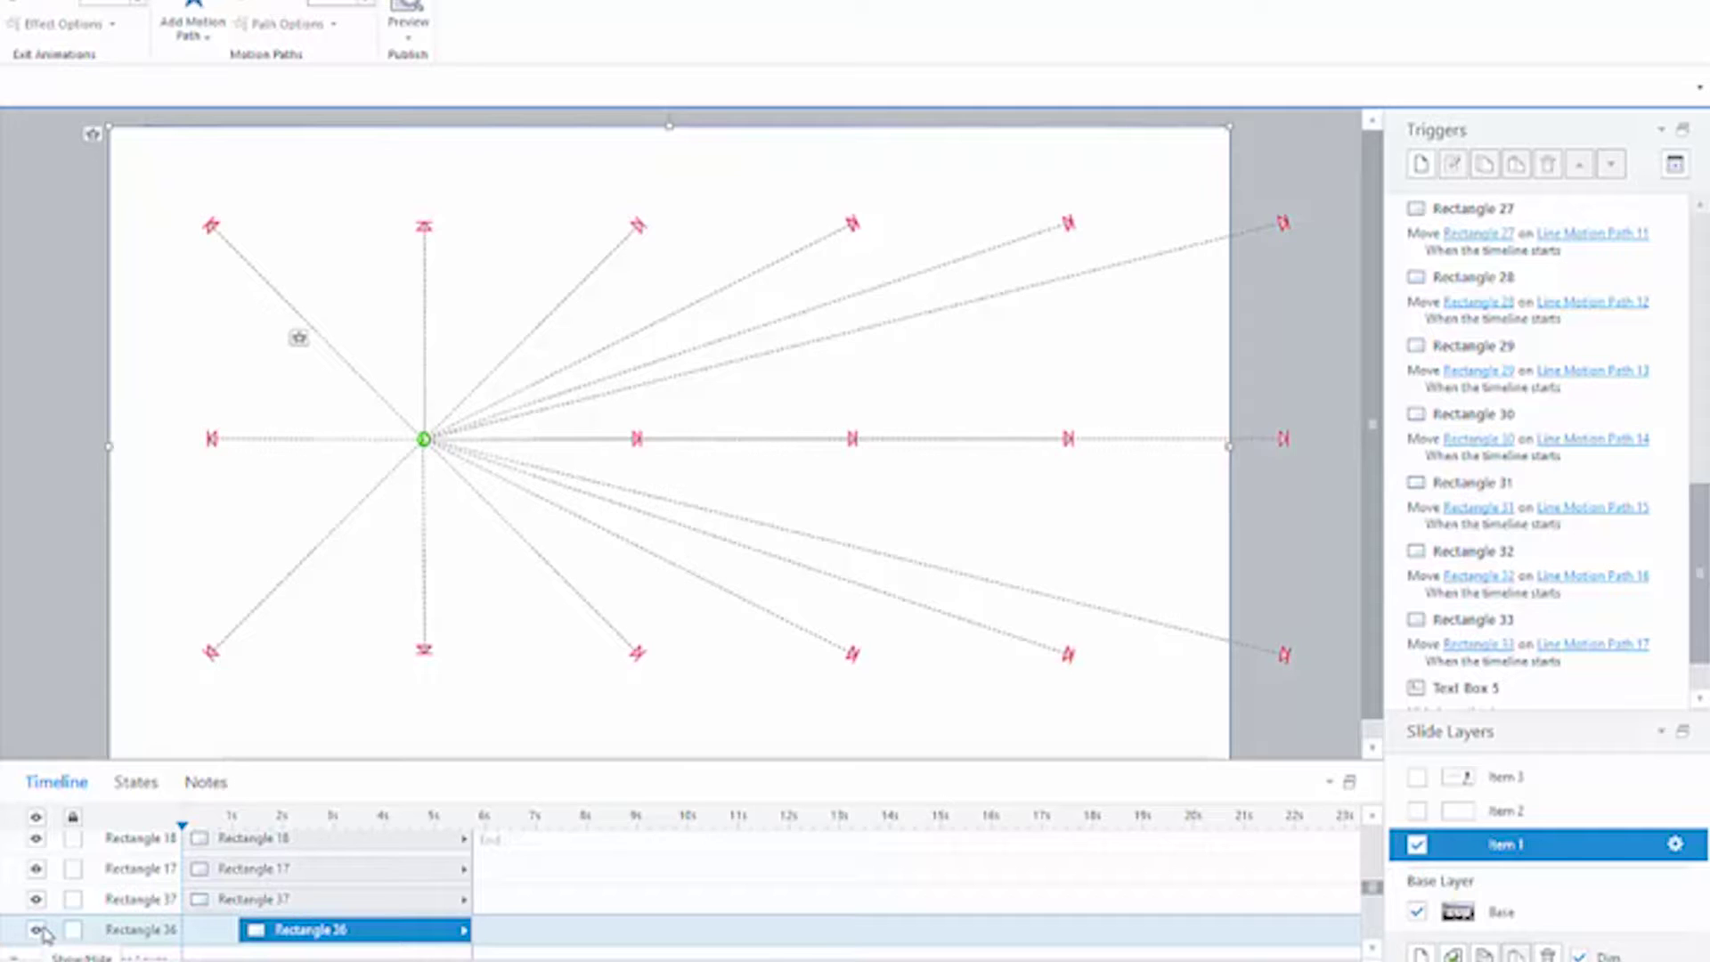
Select the Item 3 layer in the Slide Layers panel
click(1514, 776)
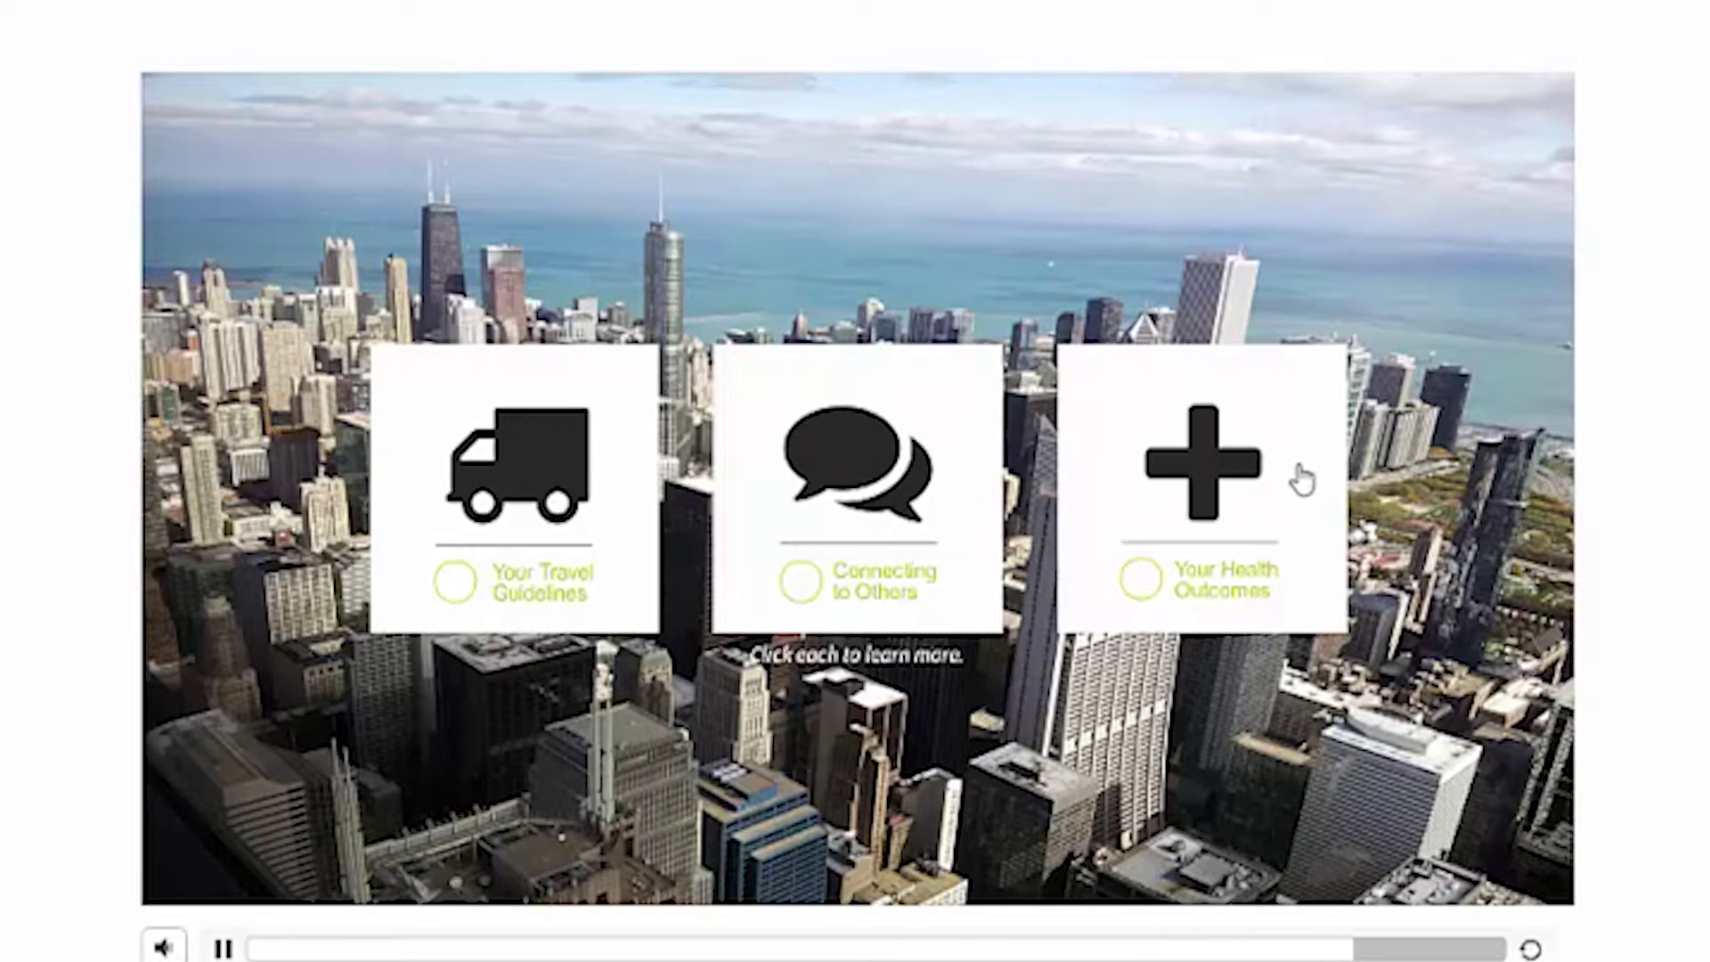
Open and close Health Outcomes, Travel Guidelines and Connecting to Others, then reopen Travel Guidelines
click(1256, 460)
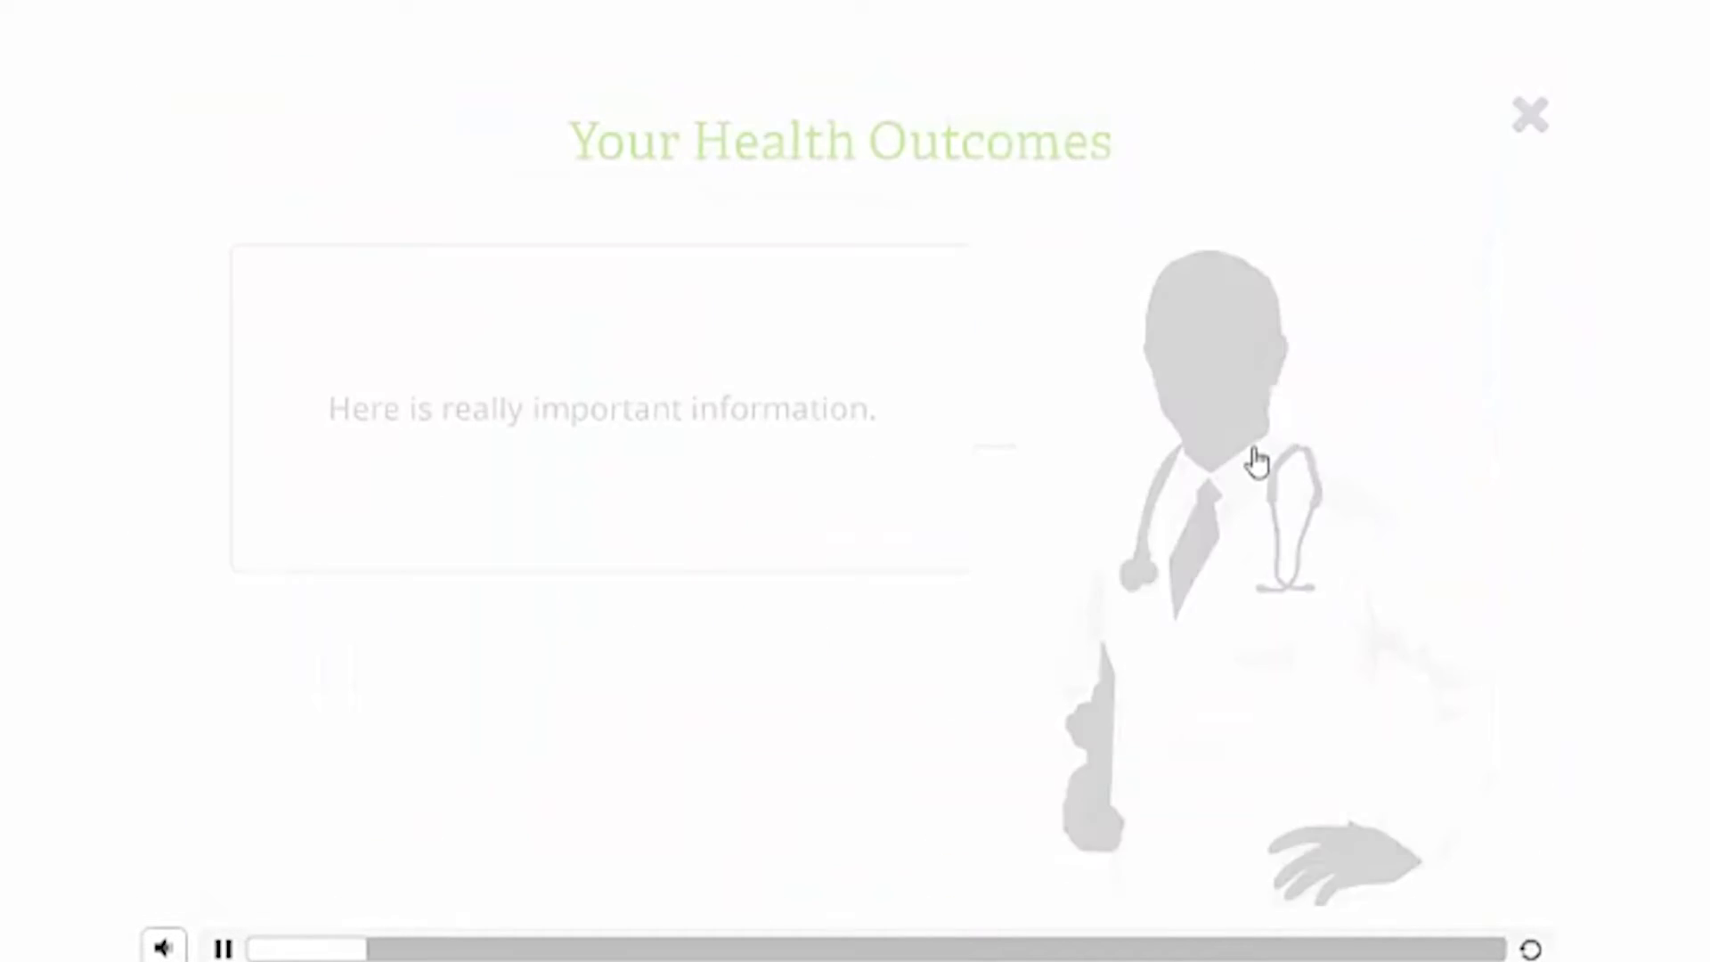
click(1532, 117)
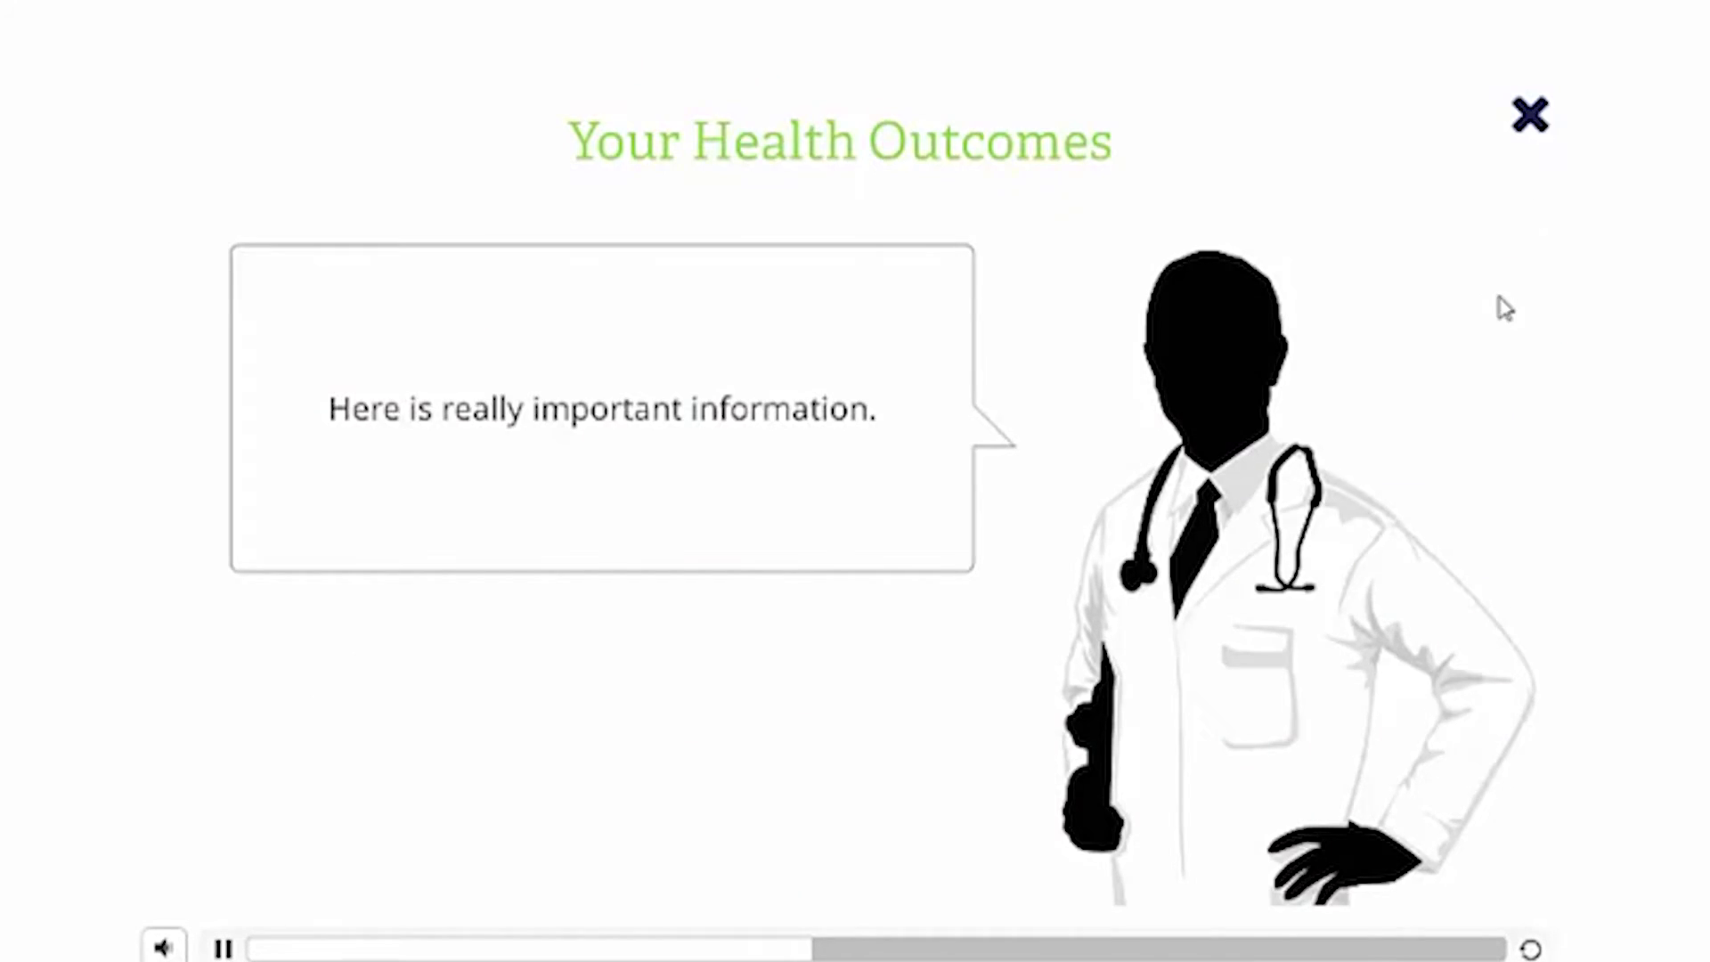
click(547, 504)
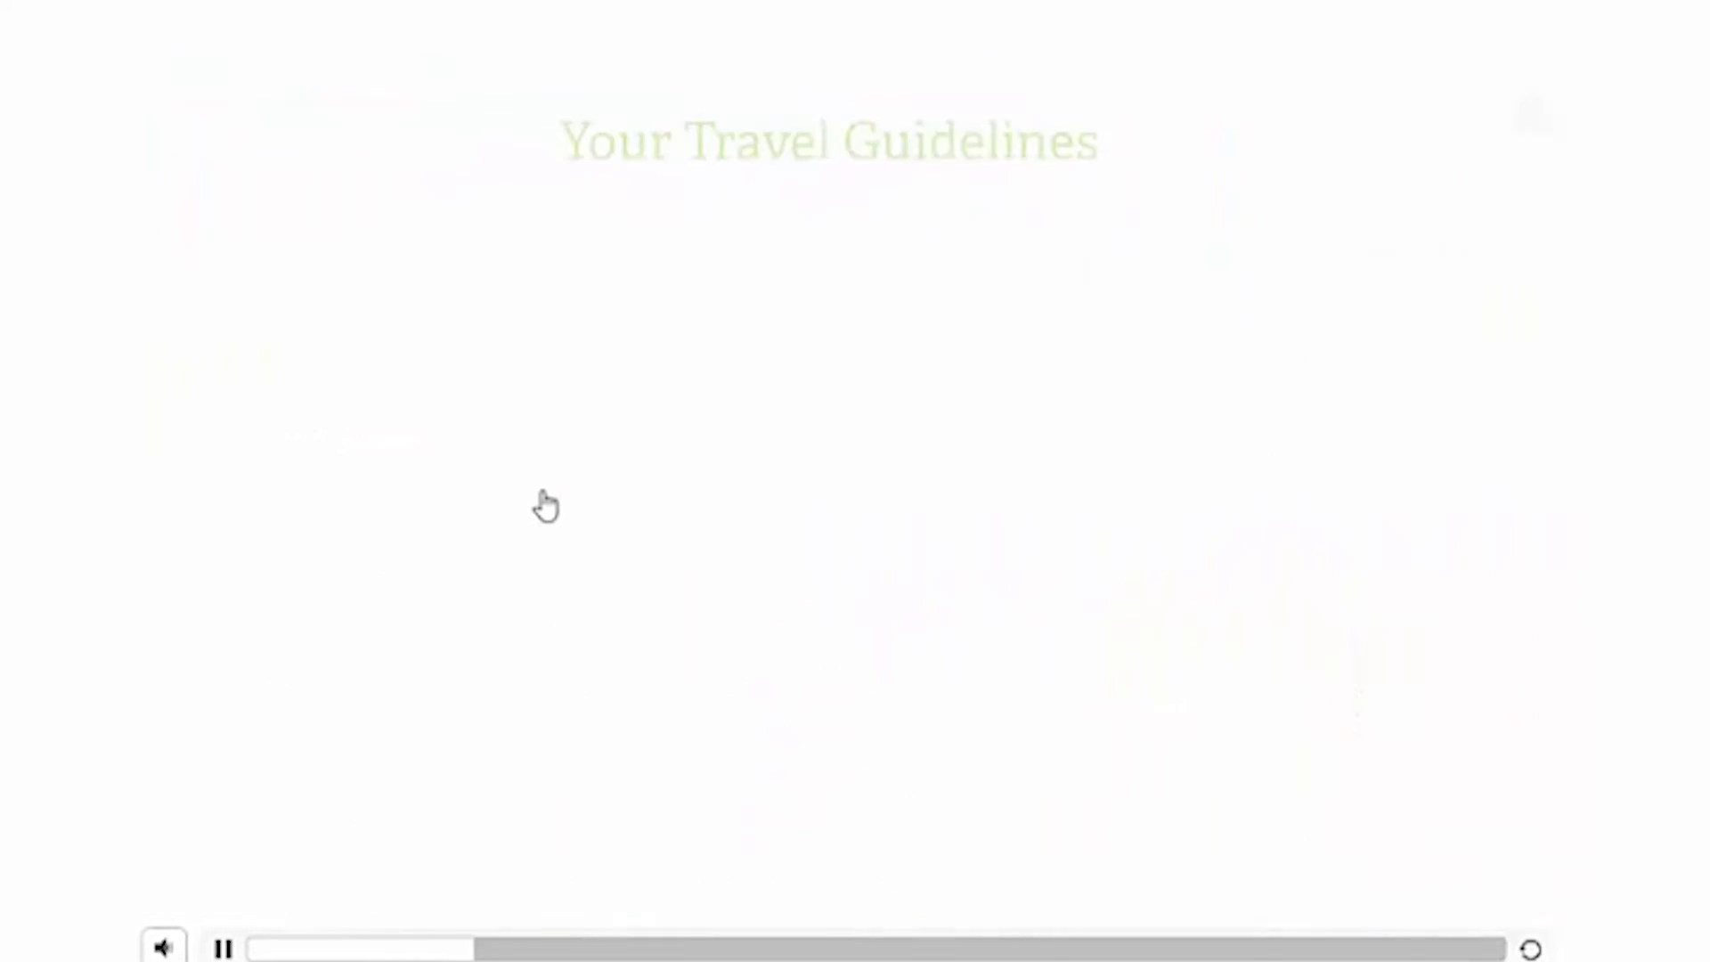
click(1532, 117)
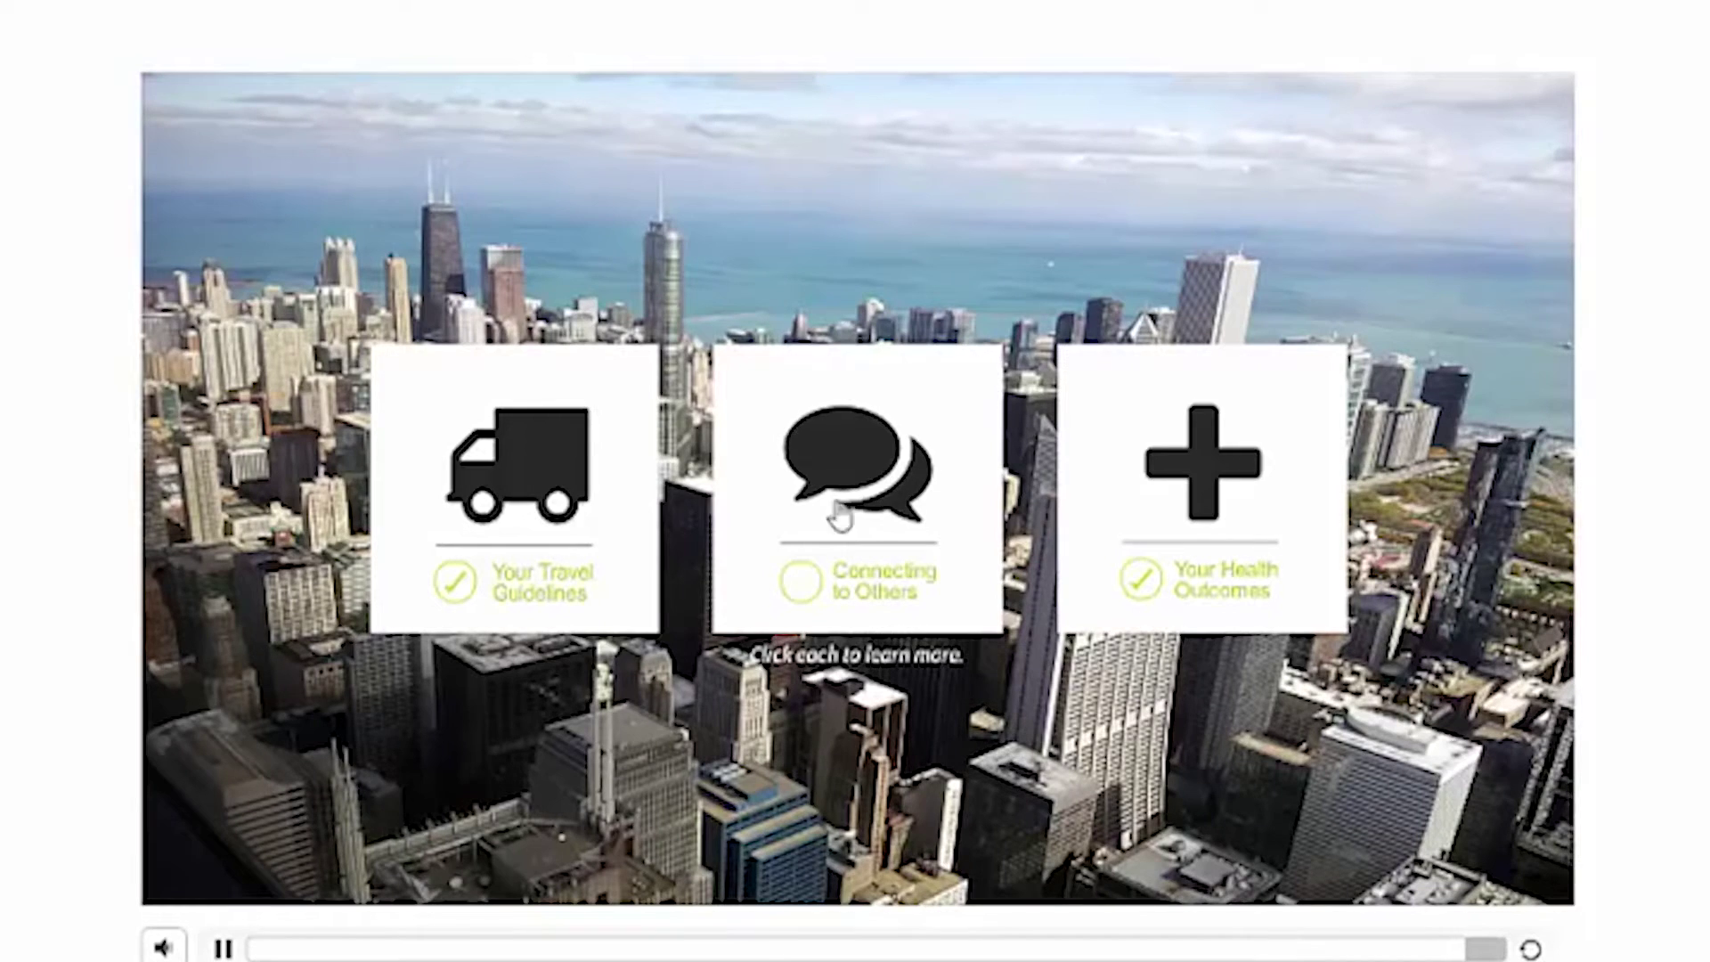
click(756, 546)
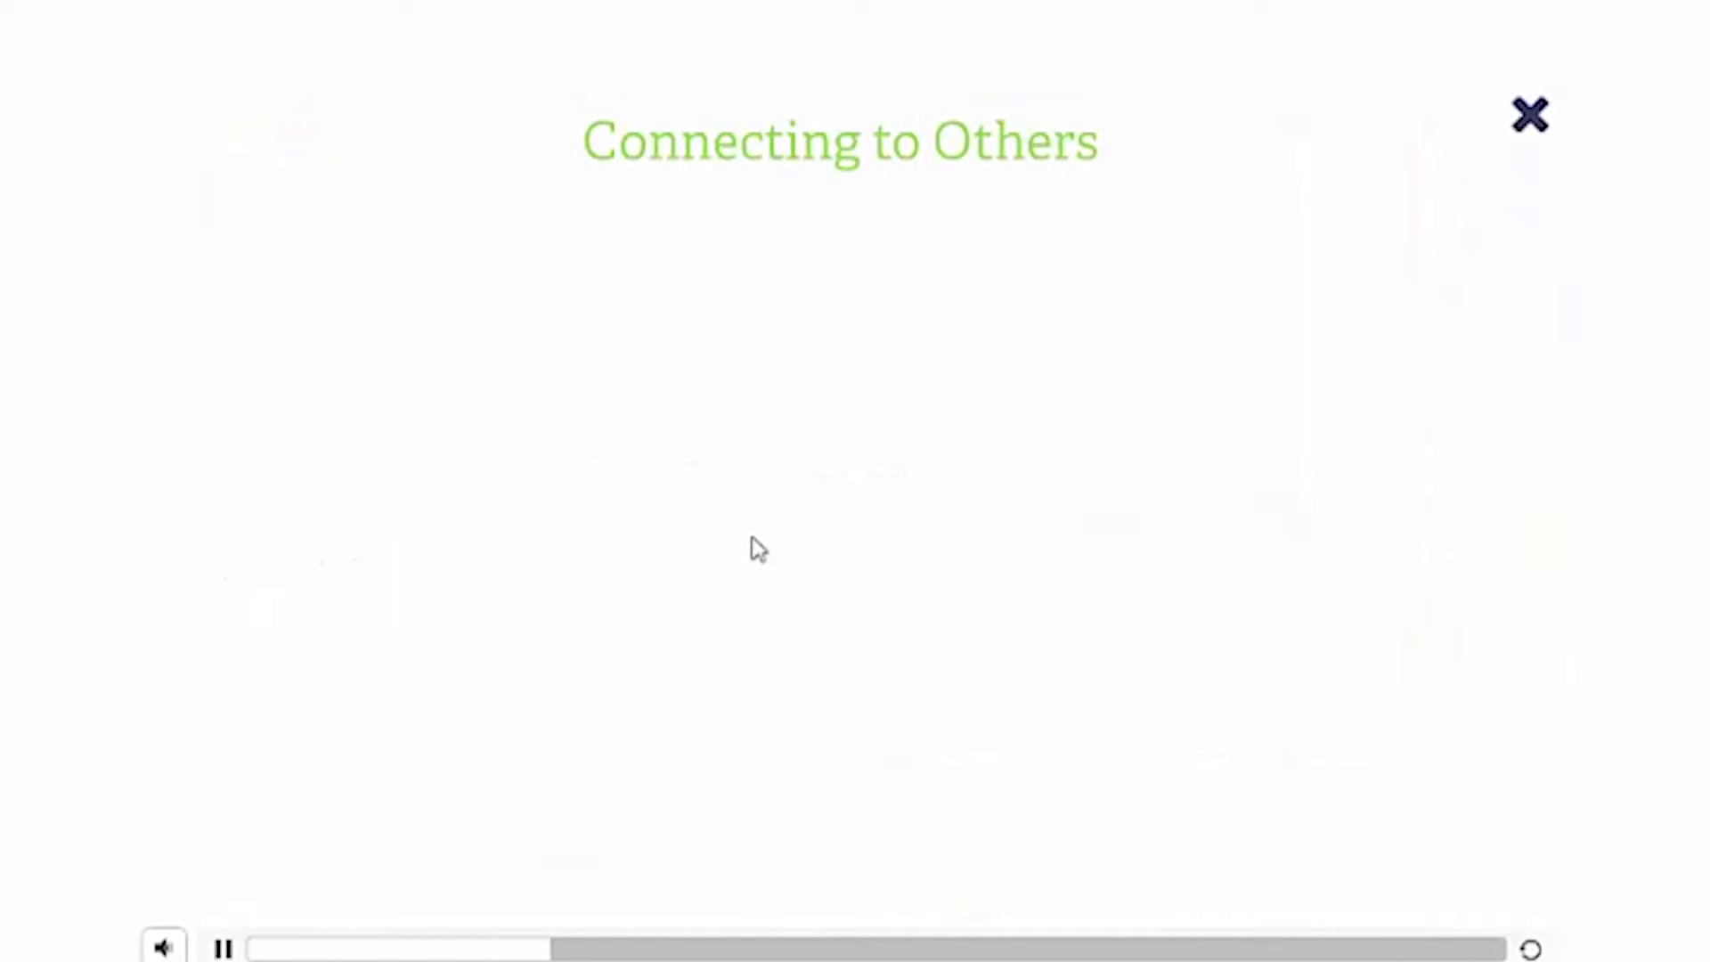
click(1531, 116)
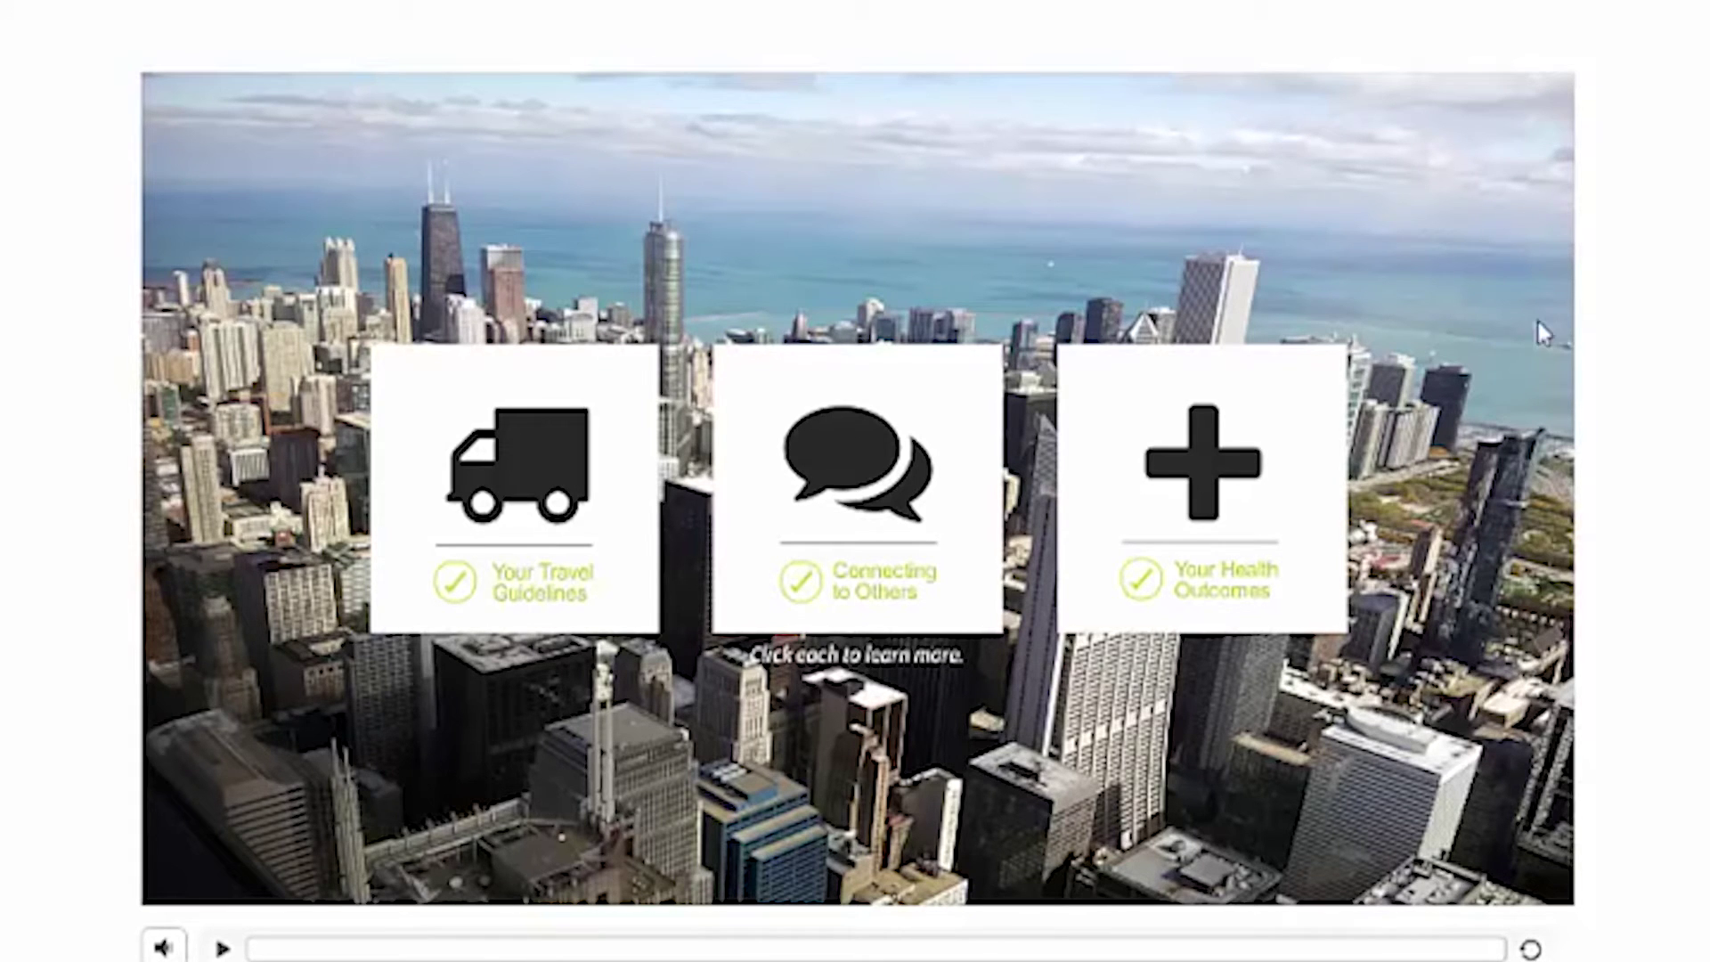
click(469, 581)
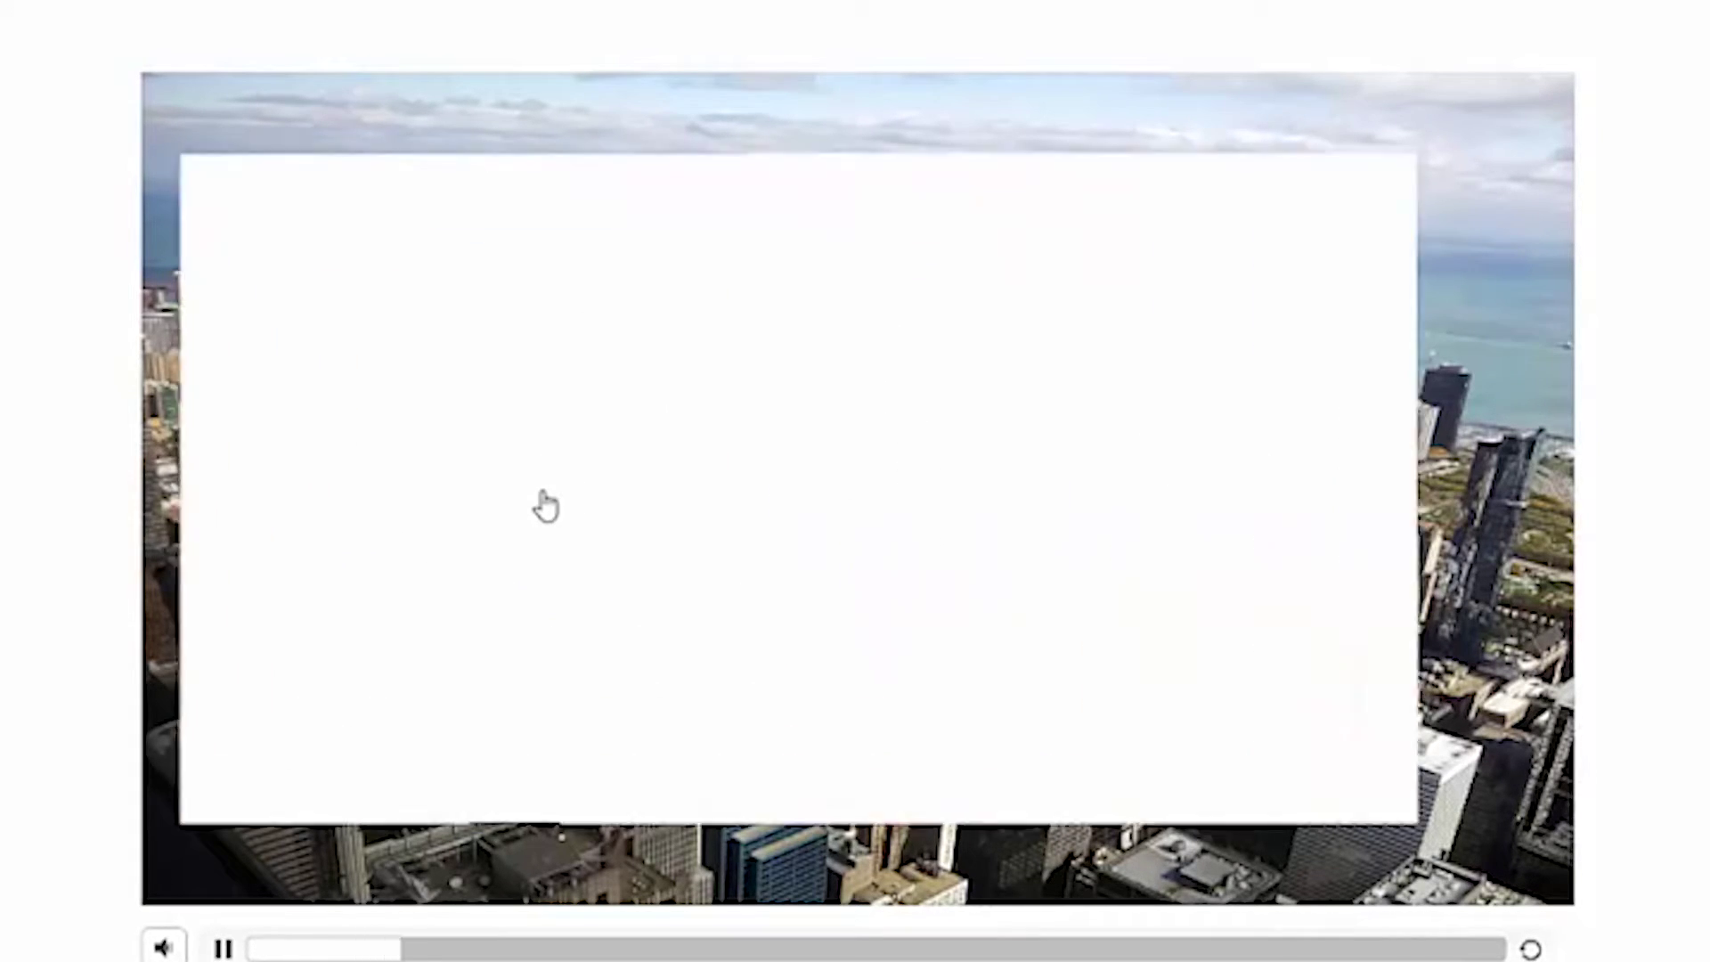